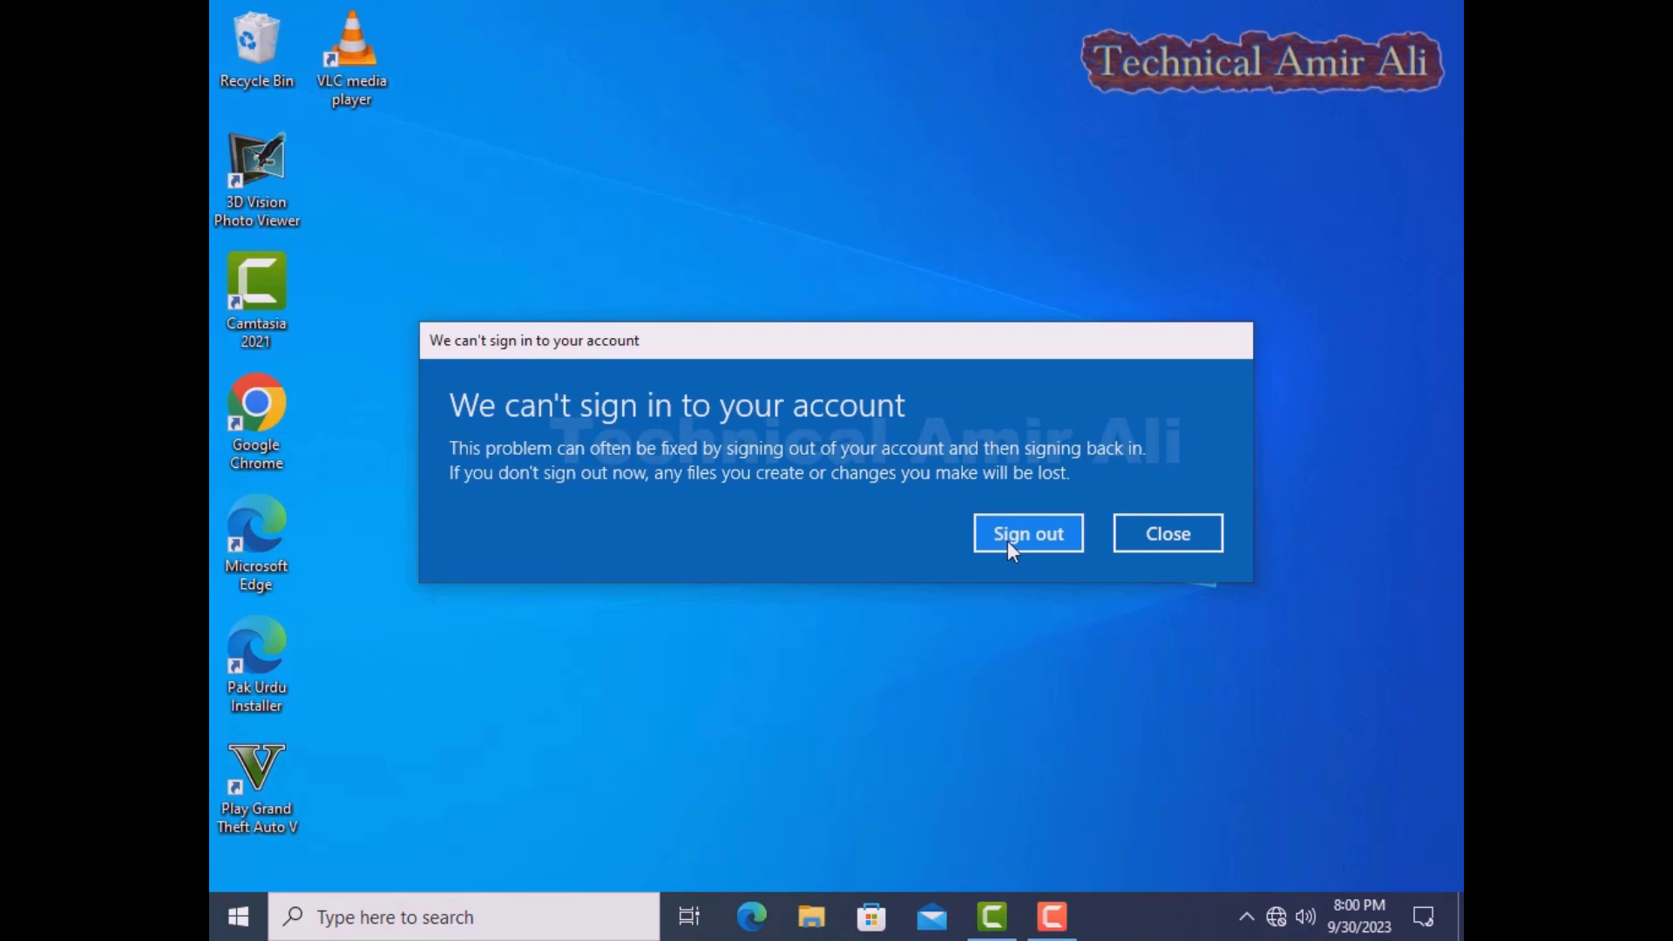
- Dismiss the account sign-in error without signing out, and open the Users folder on Local Disk (C:)
{"action": "left_click", "coordinate": [1186, 535]}
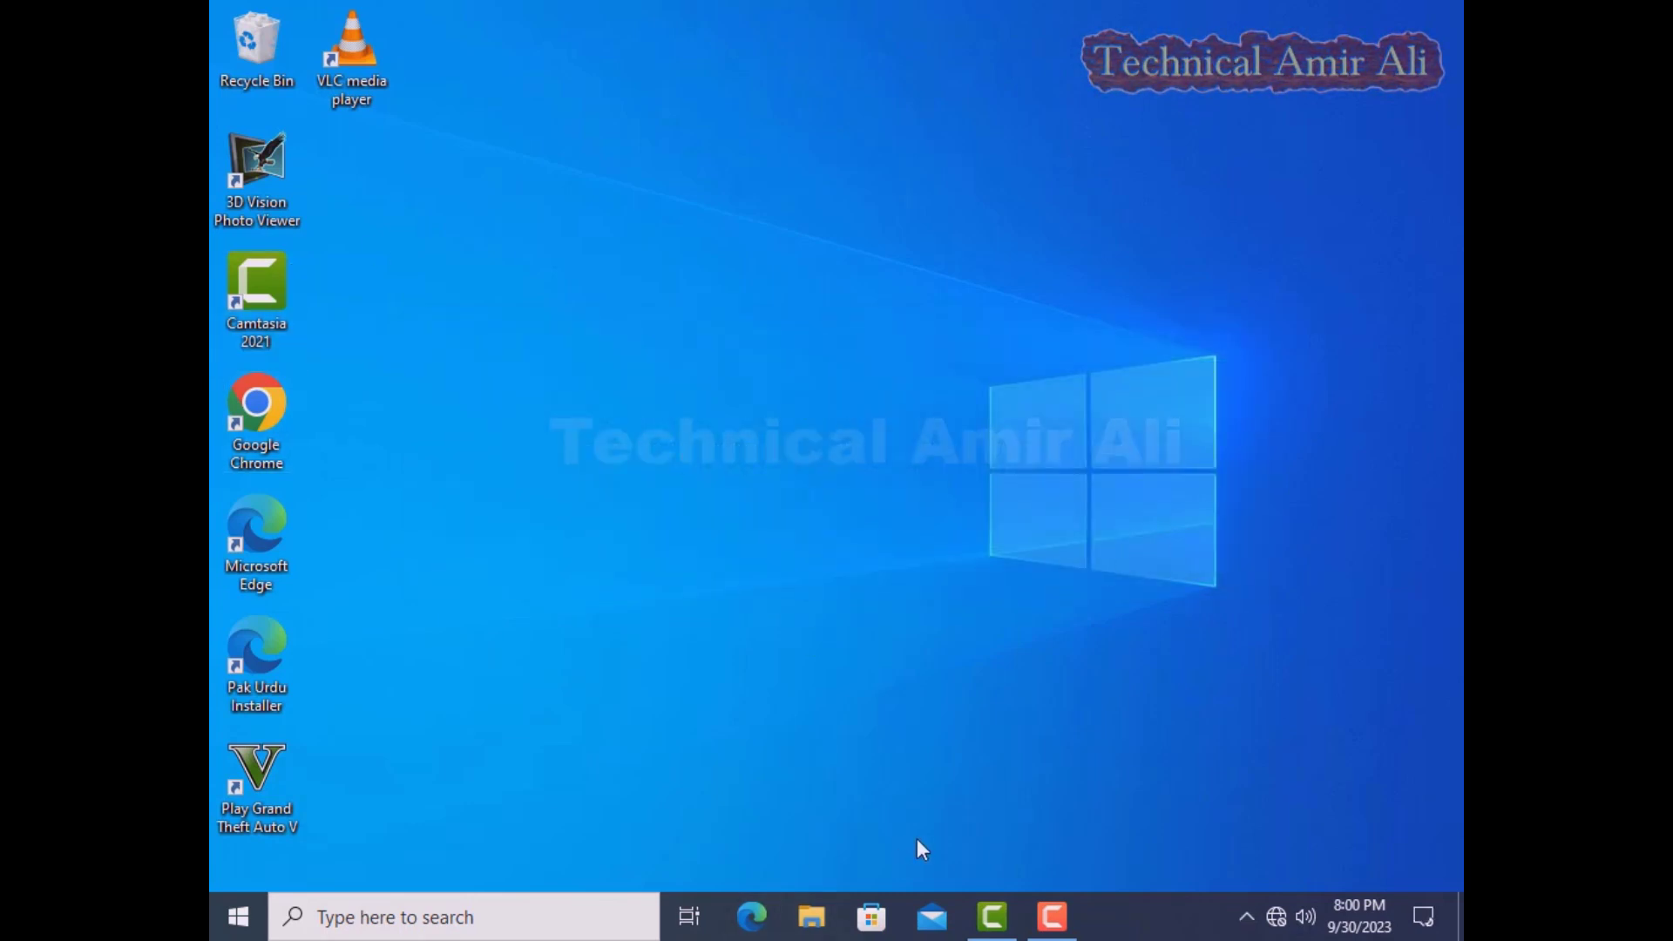
{"action": "left_click", "coordinate": [808, 929]}
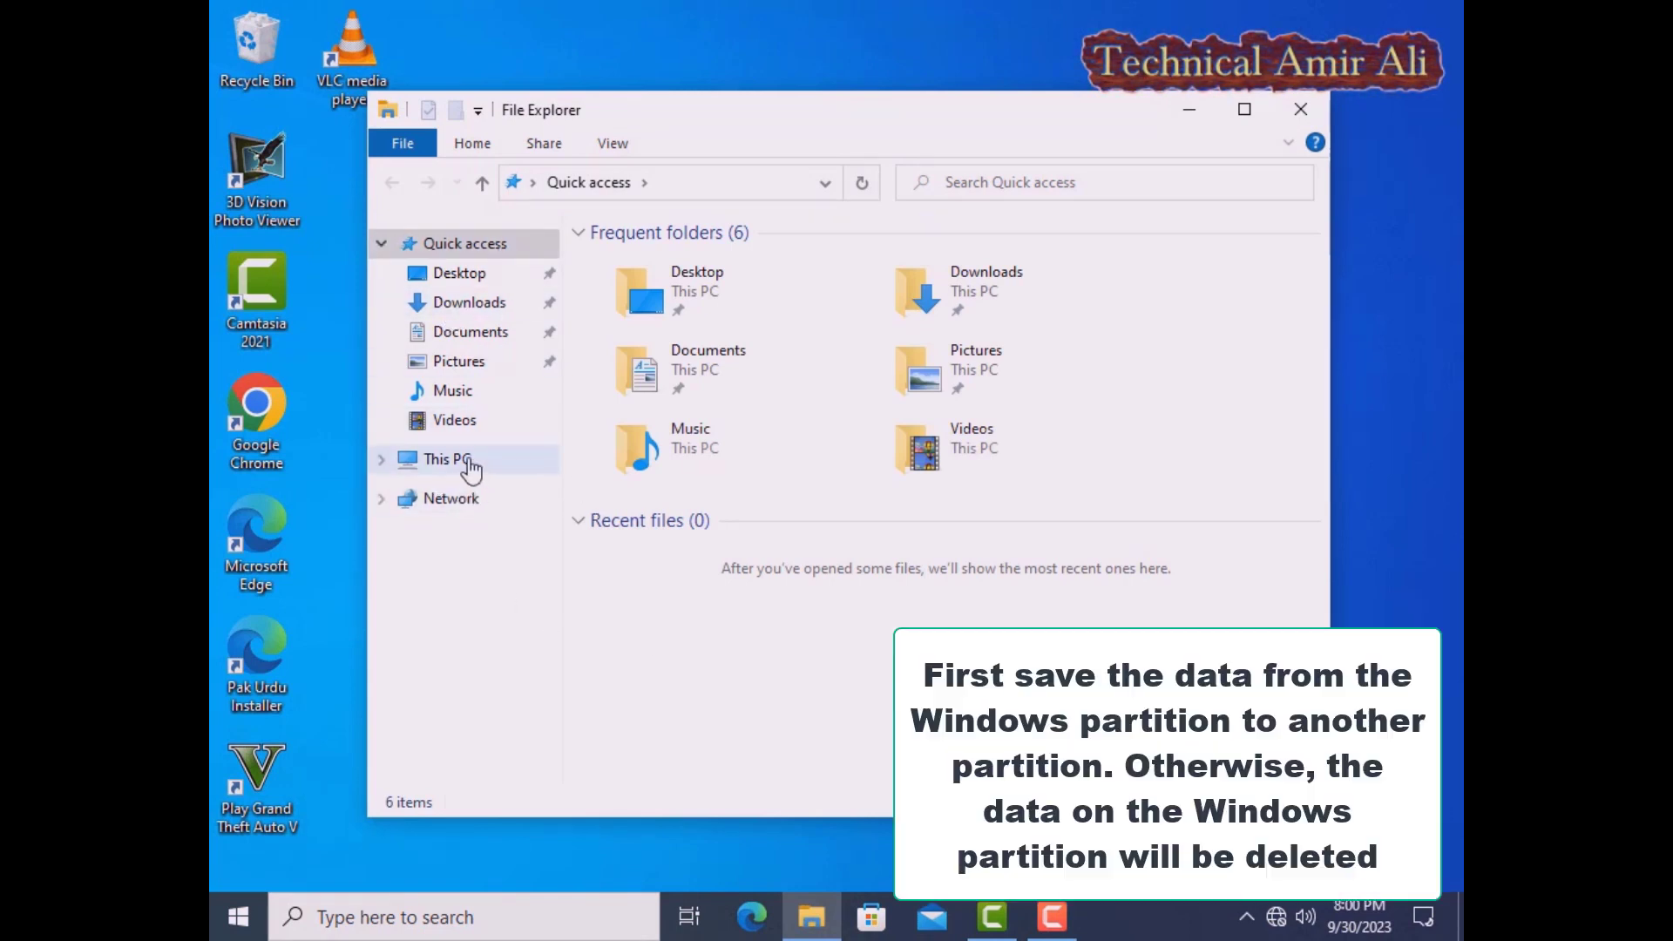
{"action": "left_click", "coordinate": [469, 469]}
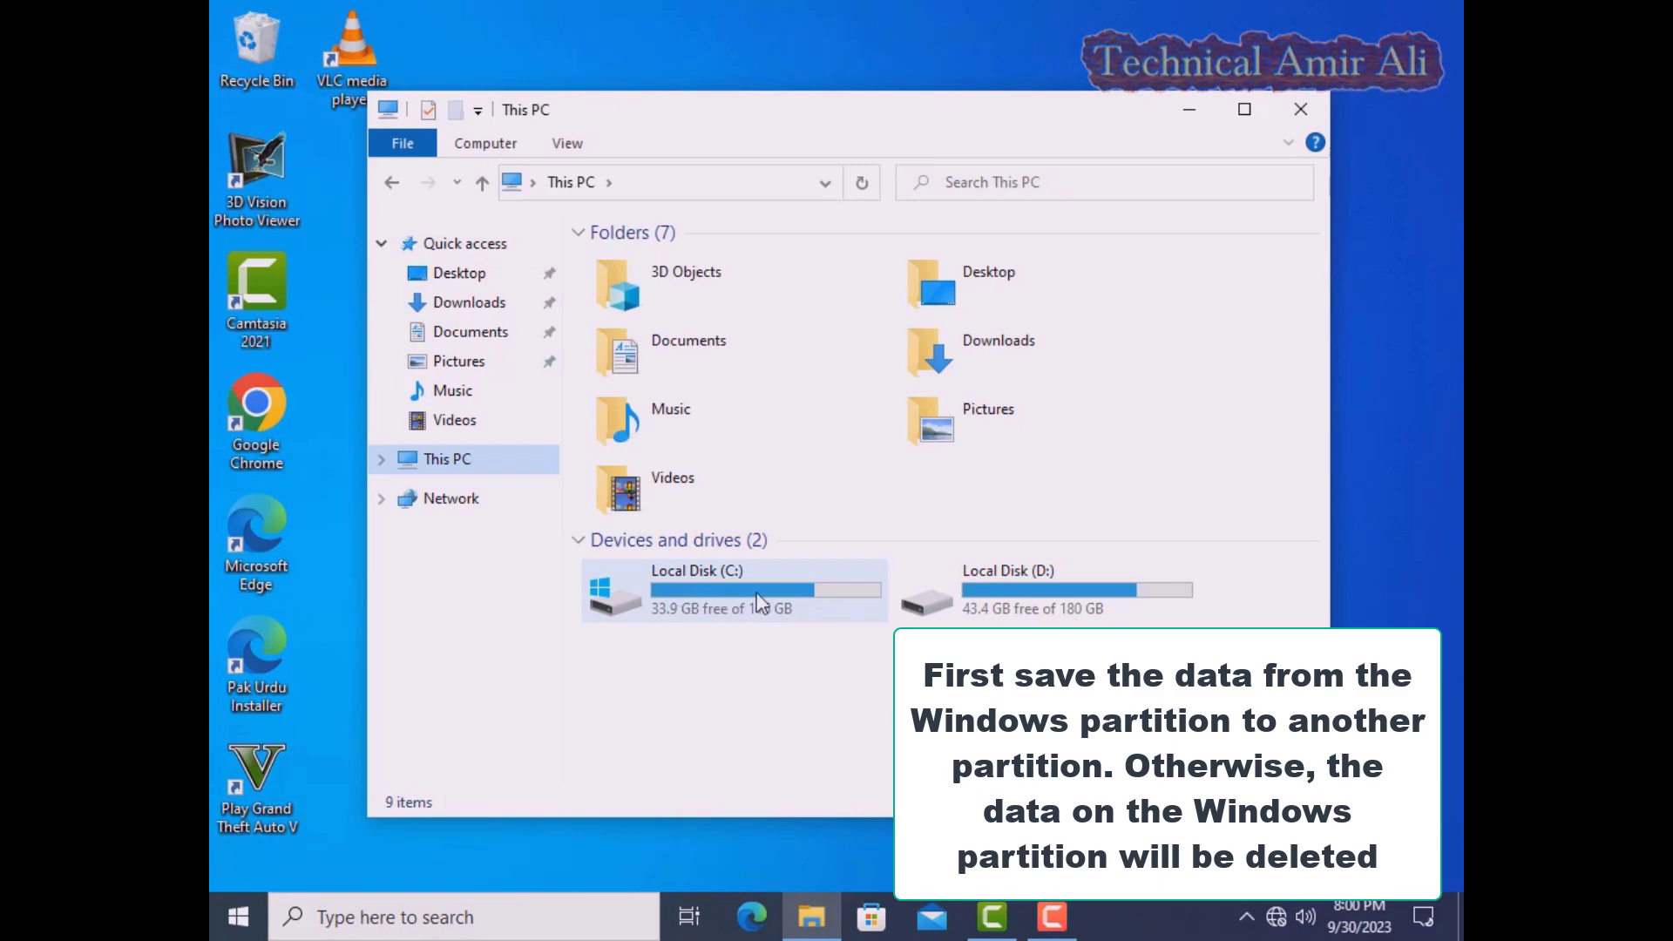
{"action": "left_click", "coordinate": [720, 604]}
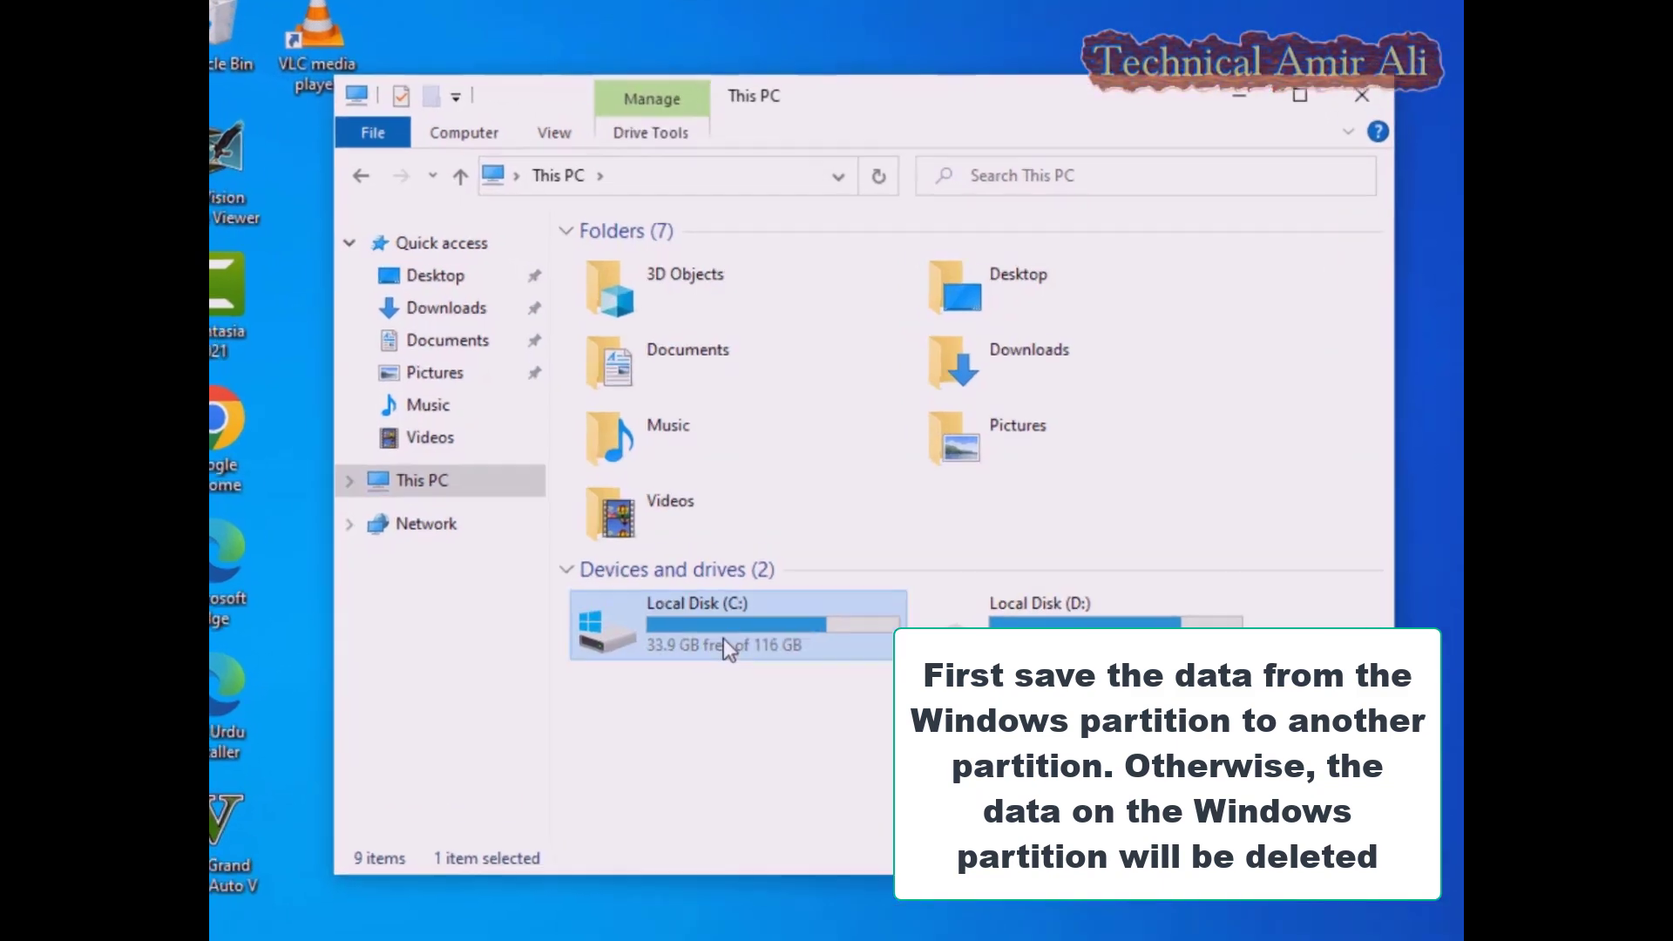
{"action": "double_click", "coordinate": [724, 642]}
{"action": "left_click", "coordinate": [633, 407]}
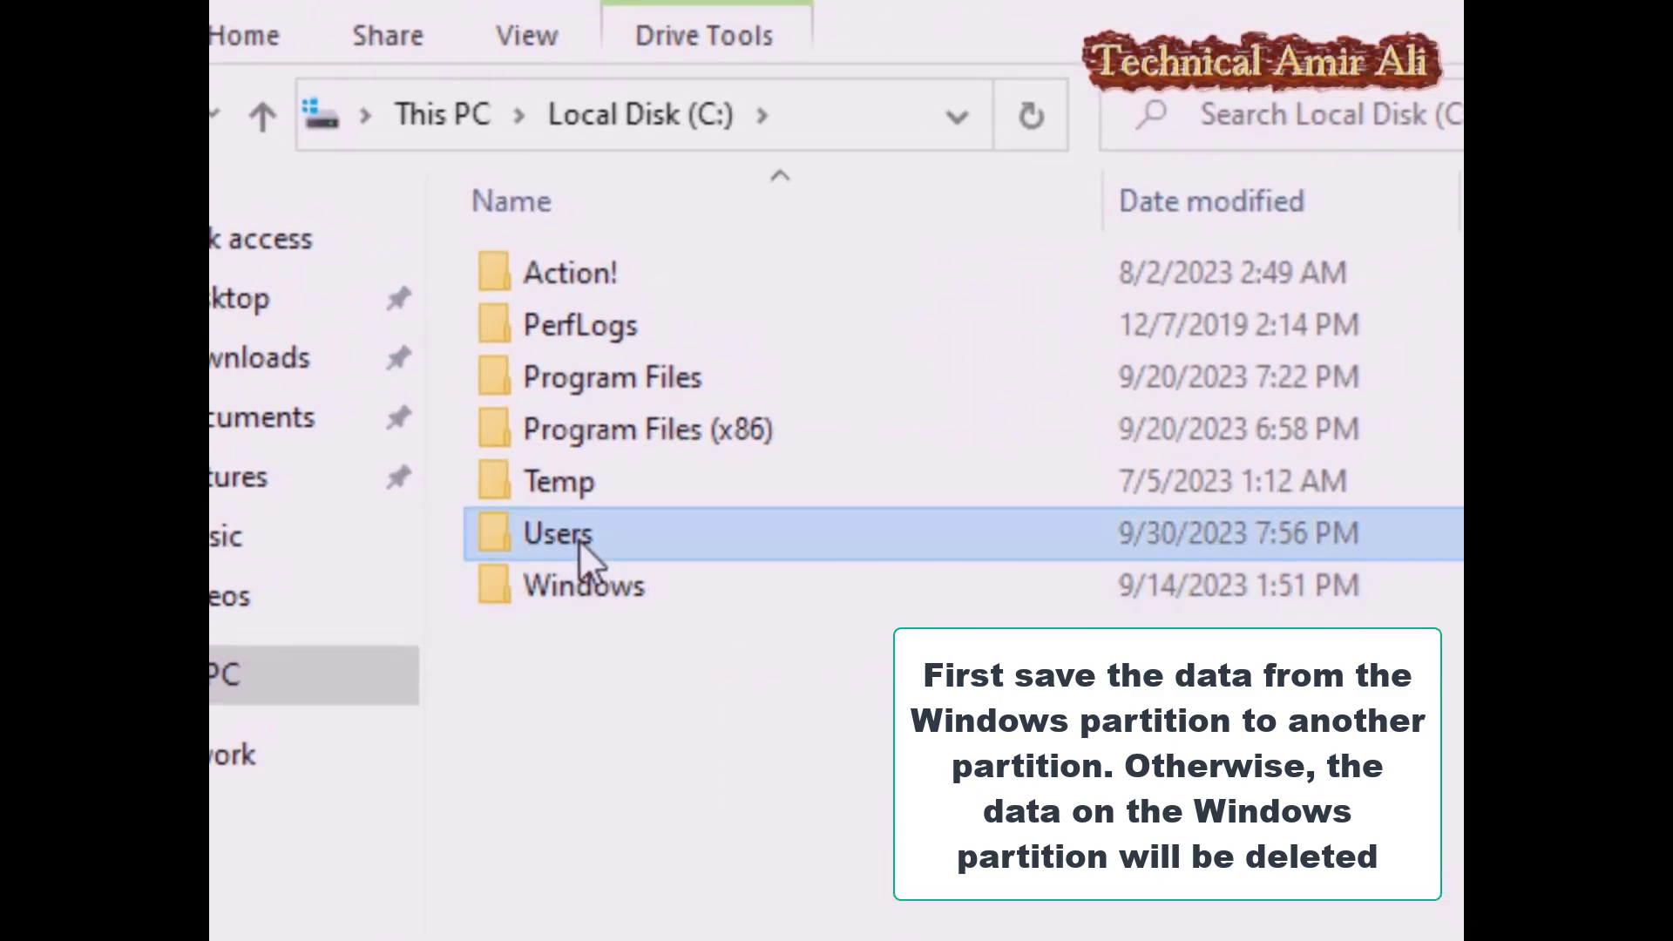
{"action": "double_click", "coordinate": [579, 540]}
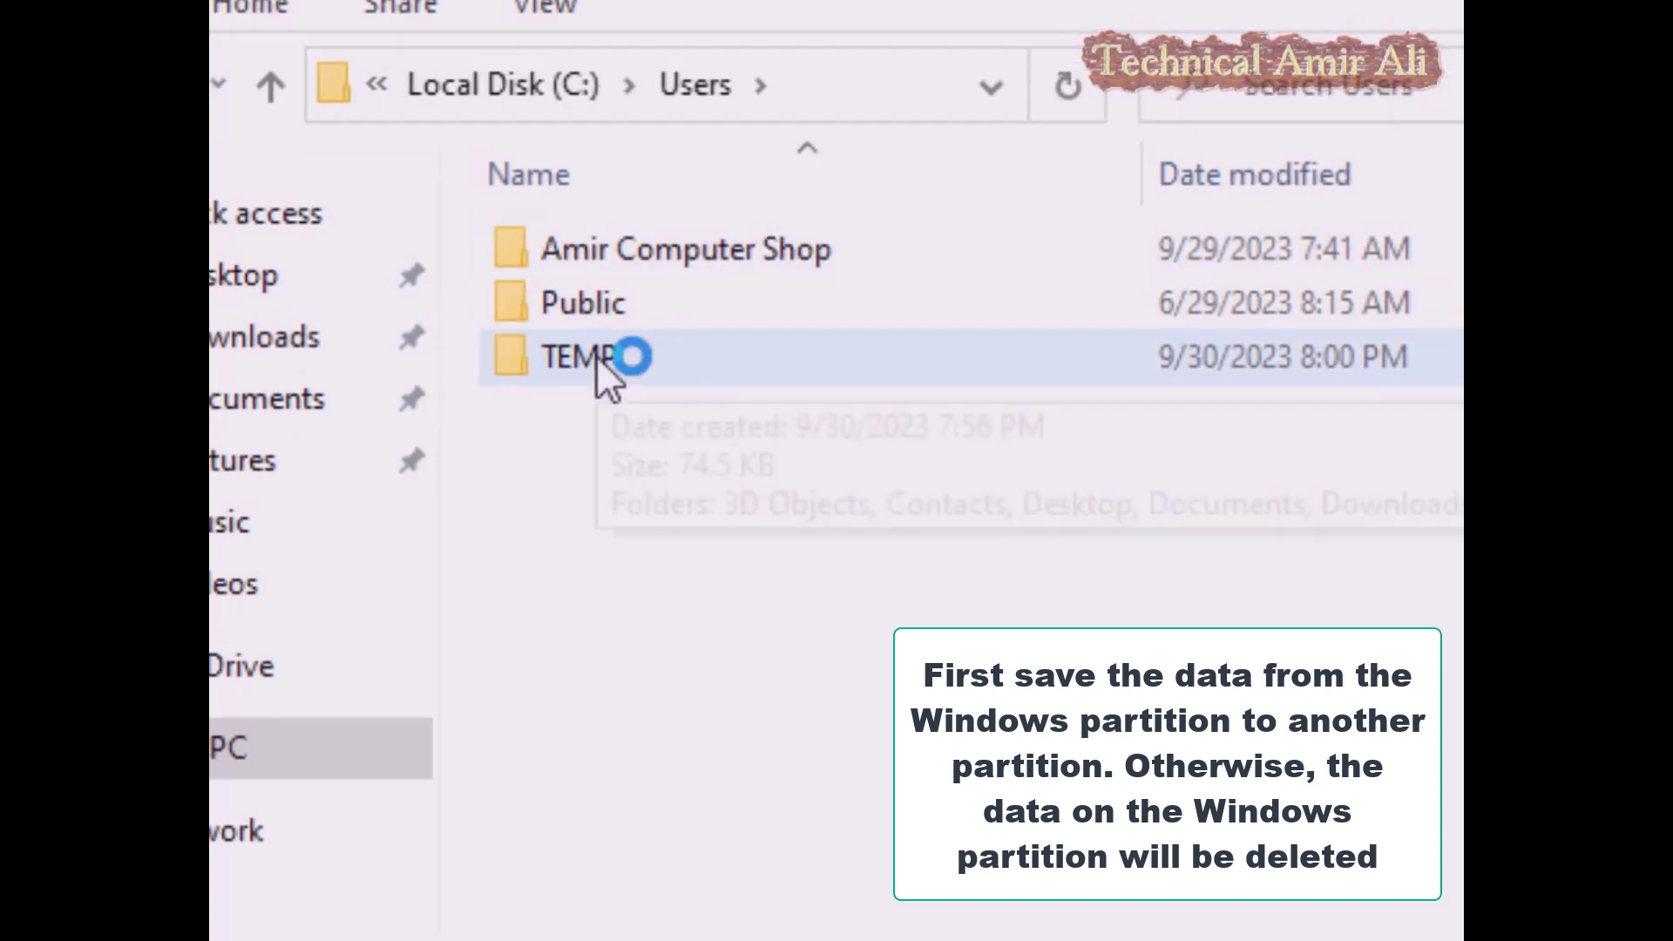
- Check the Desktop and Downloads folders of the TEMP profile for files, and return to the Users folder
{"action": "left_click", "coordinate": [598, 357]}
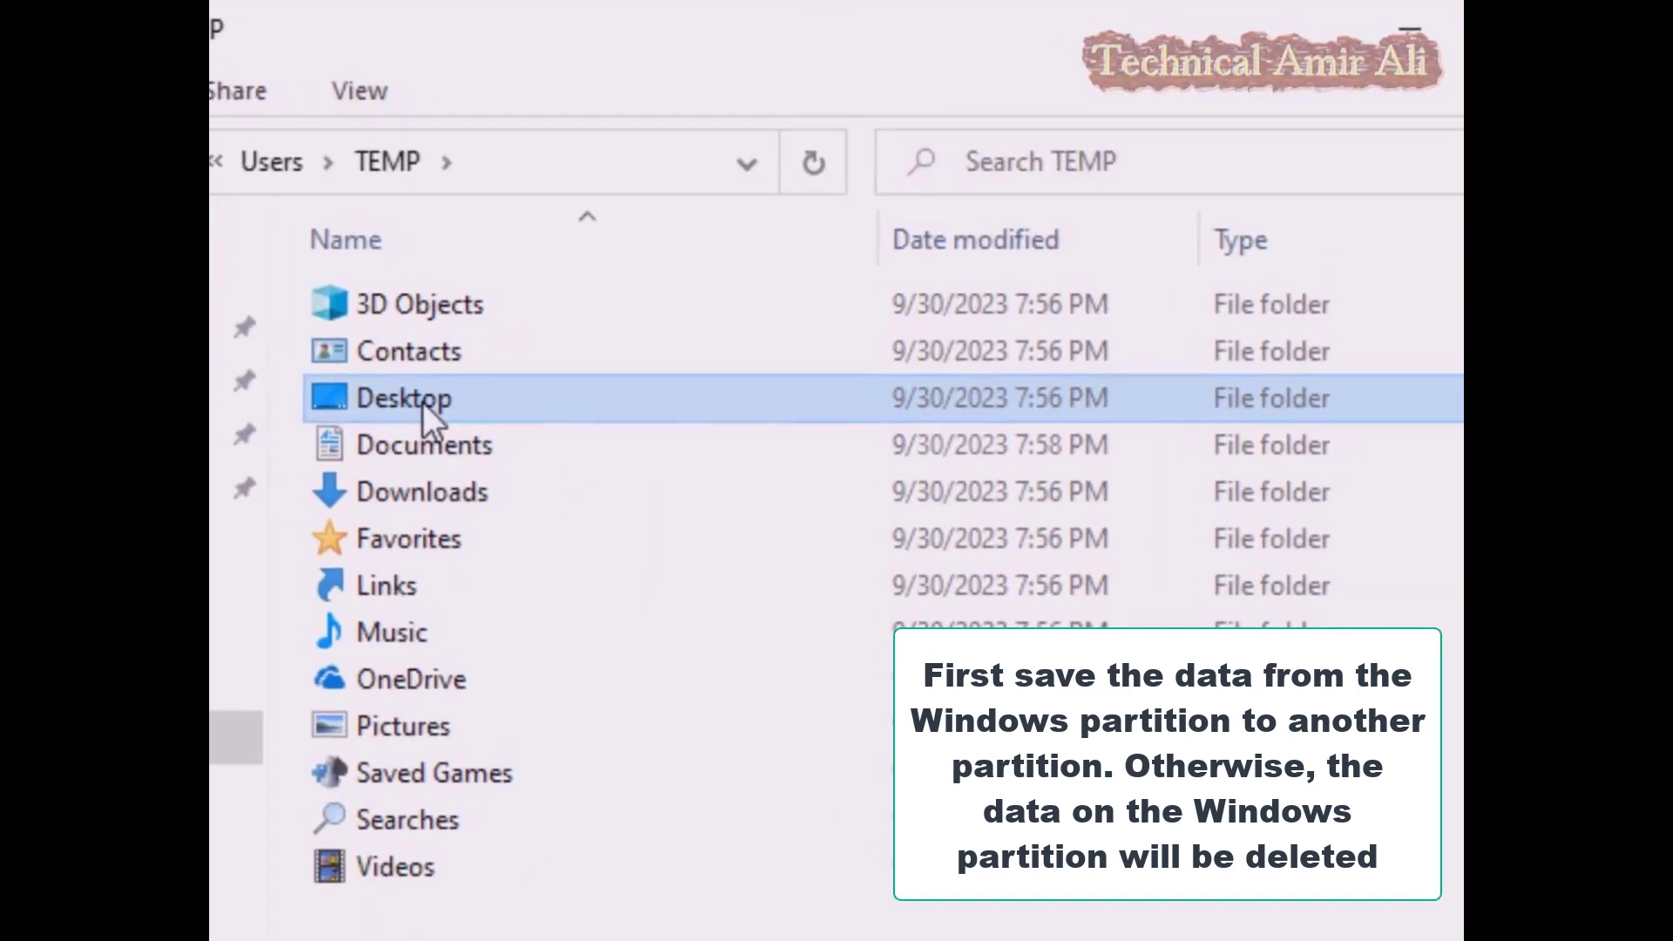
{"action": "double_click", "coordinate": [650, 319]}
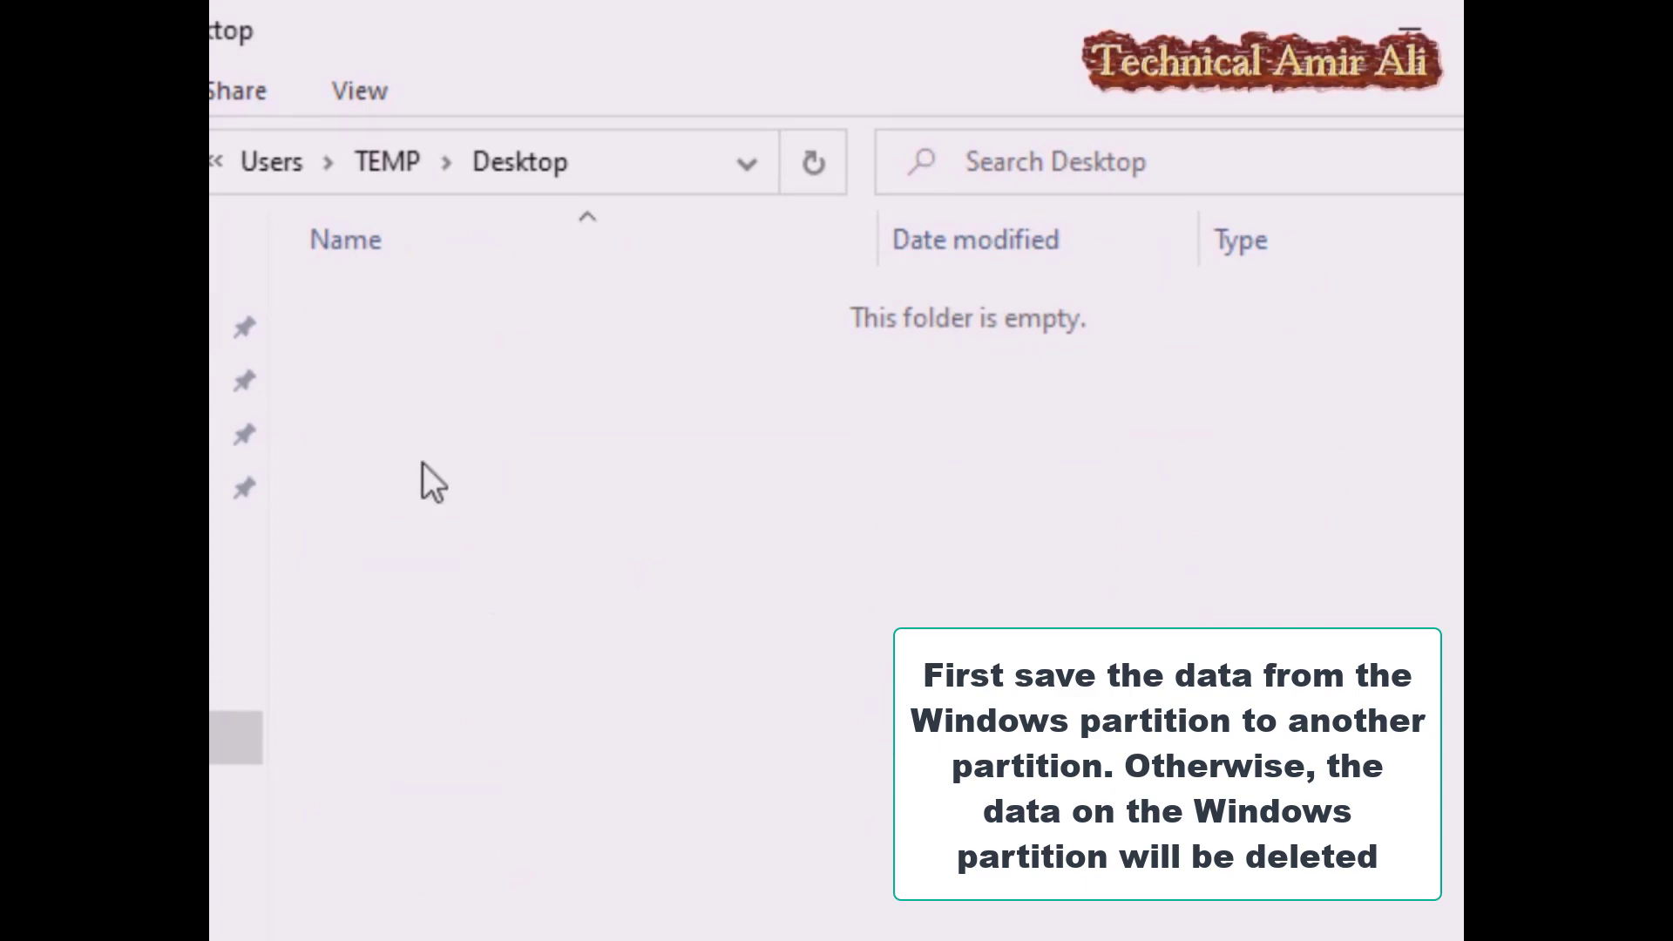
{"action": "left_click", "coordinate": [267, 182]}
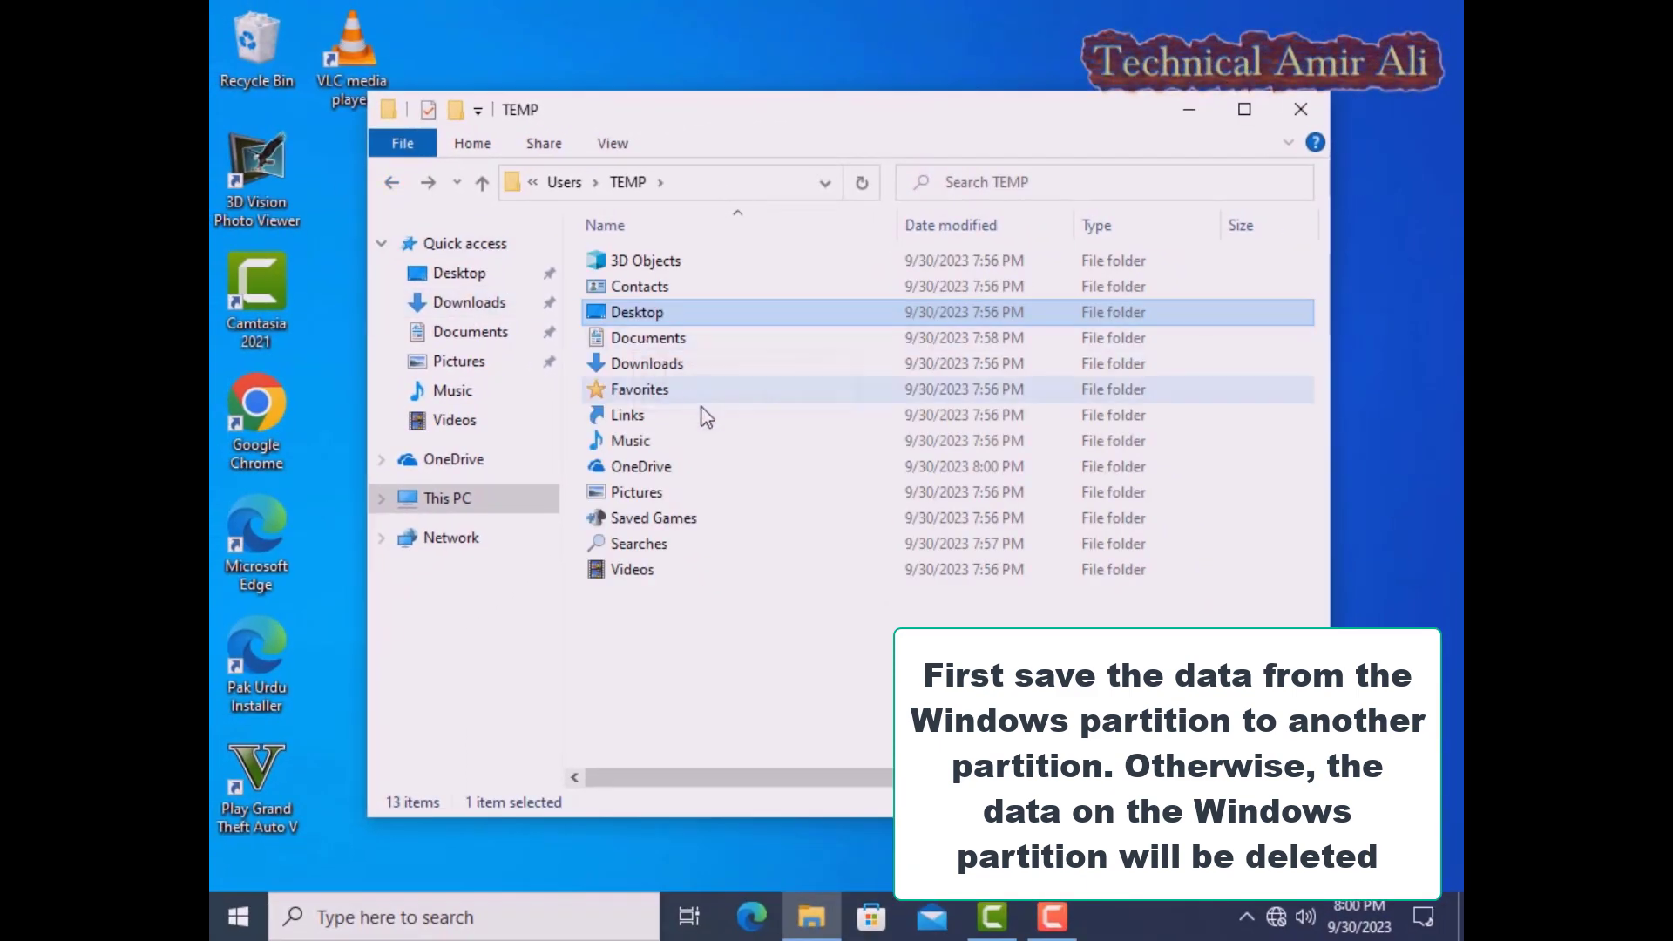
{"action": "left_click", "coordinate": [659, 365]}
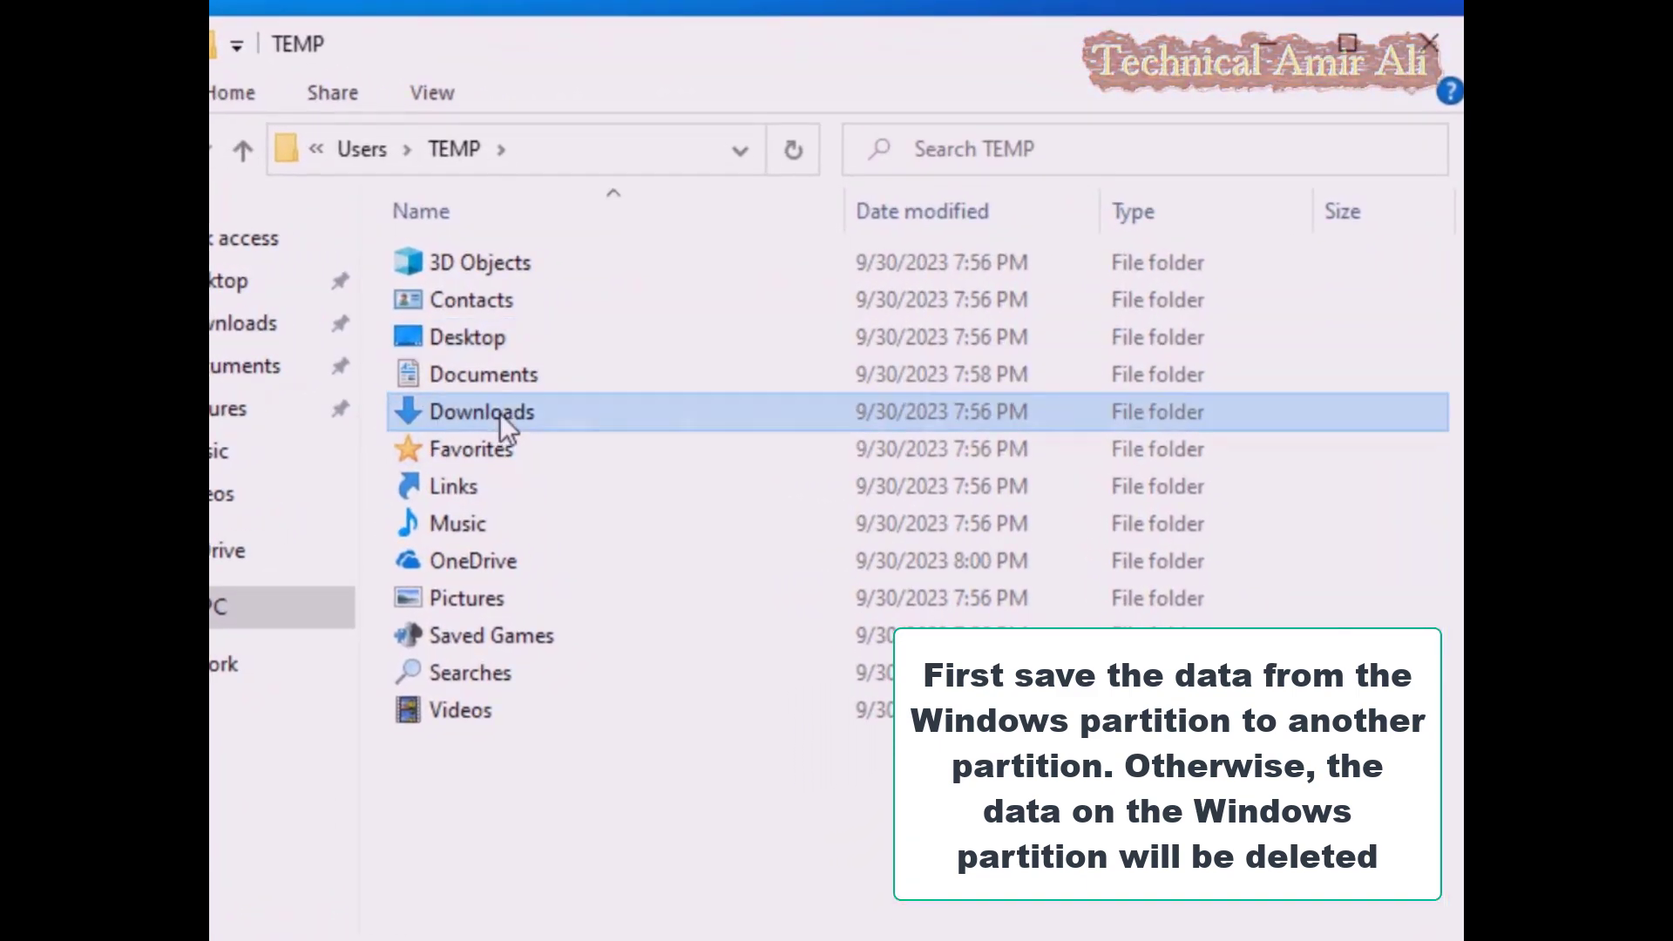
{"action": "double_click", "coordinate": [501, 417]}
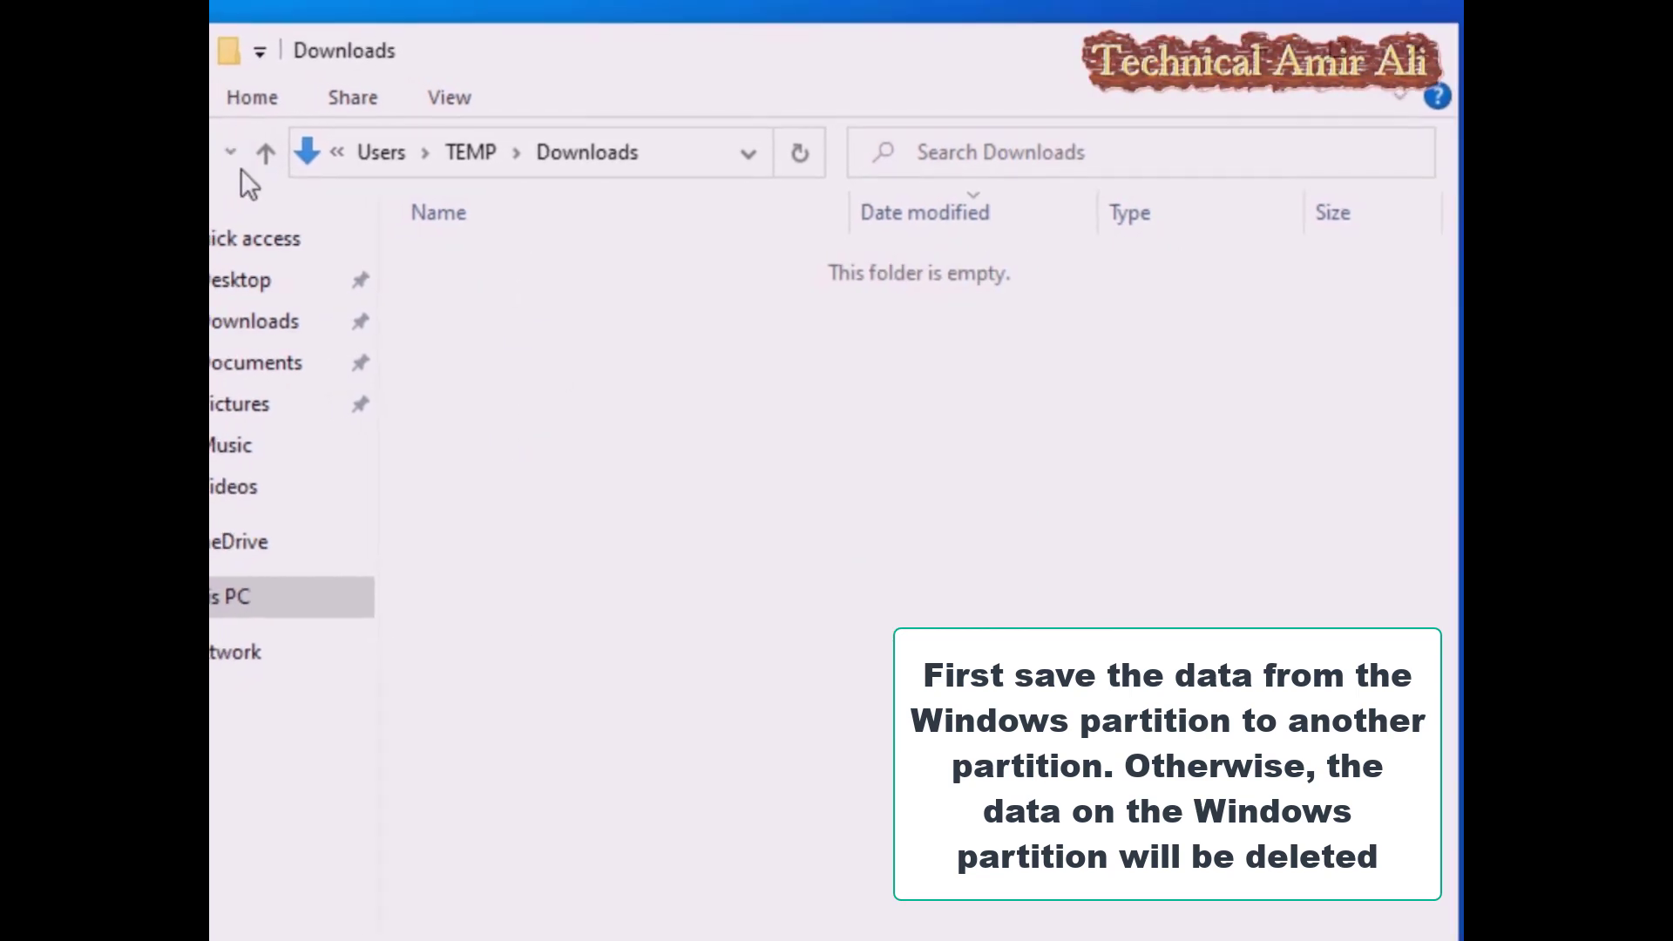
{"action": "left_click", "coordinate": [379, 183]}
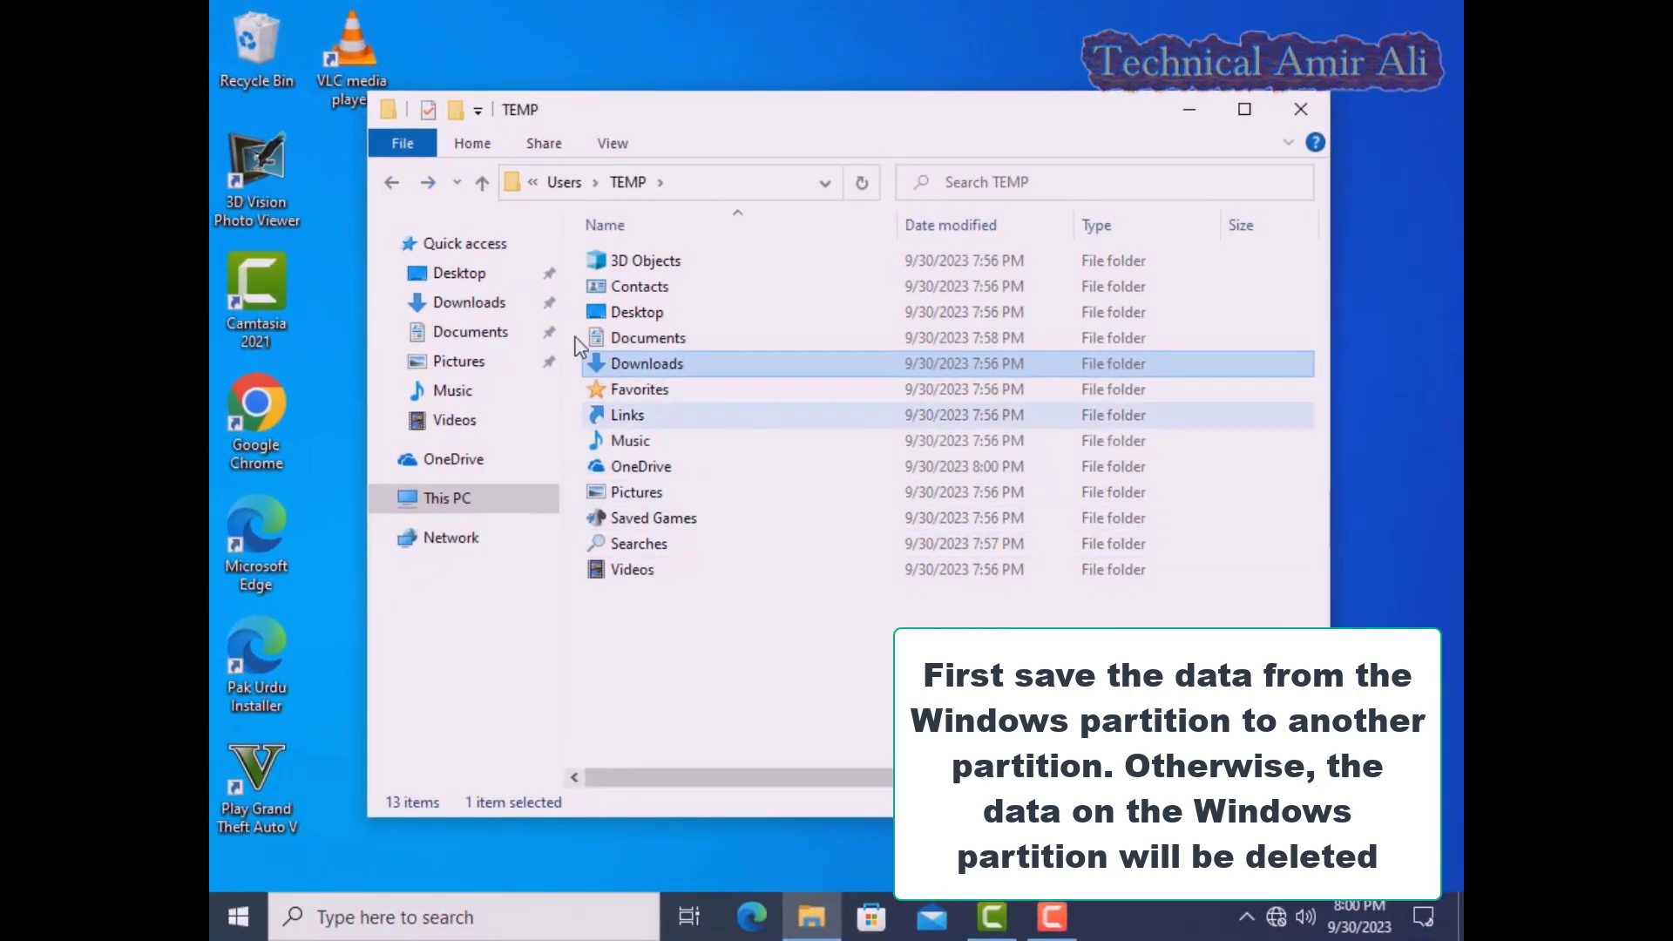
{"action": "left_click", "coordinate": [392, 184]}
- Look through the Downloads folder of the original account's profile for files to back up, and return to the Users folder
{"action": "left_click", "coordinate": [784, 264]}
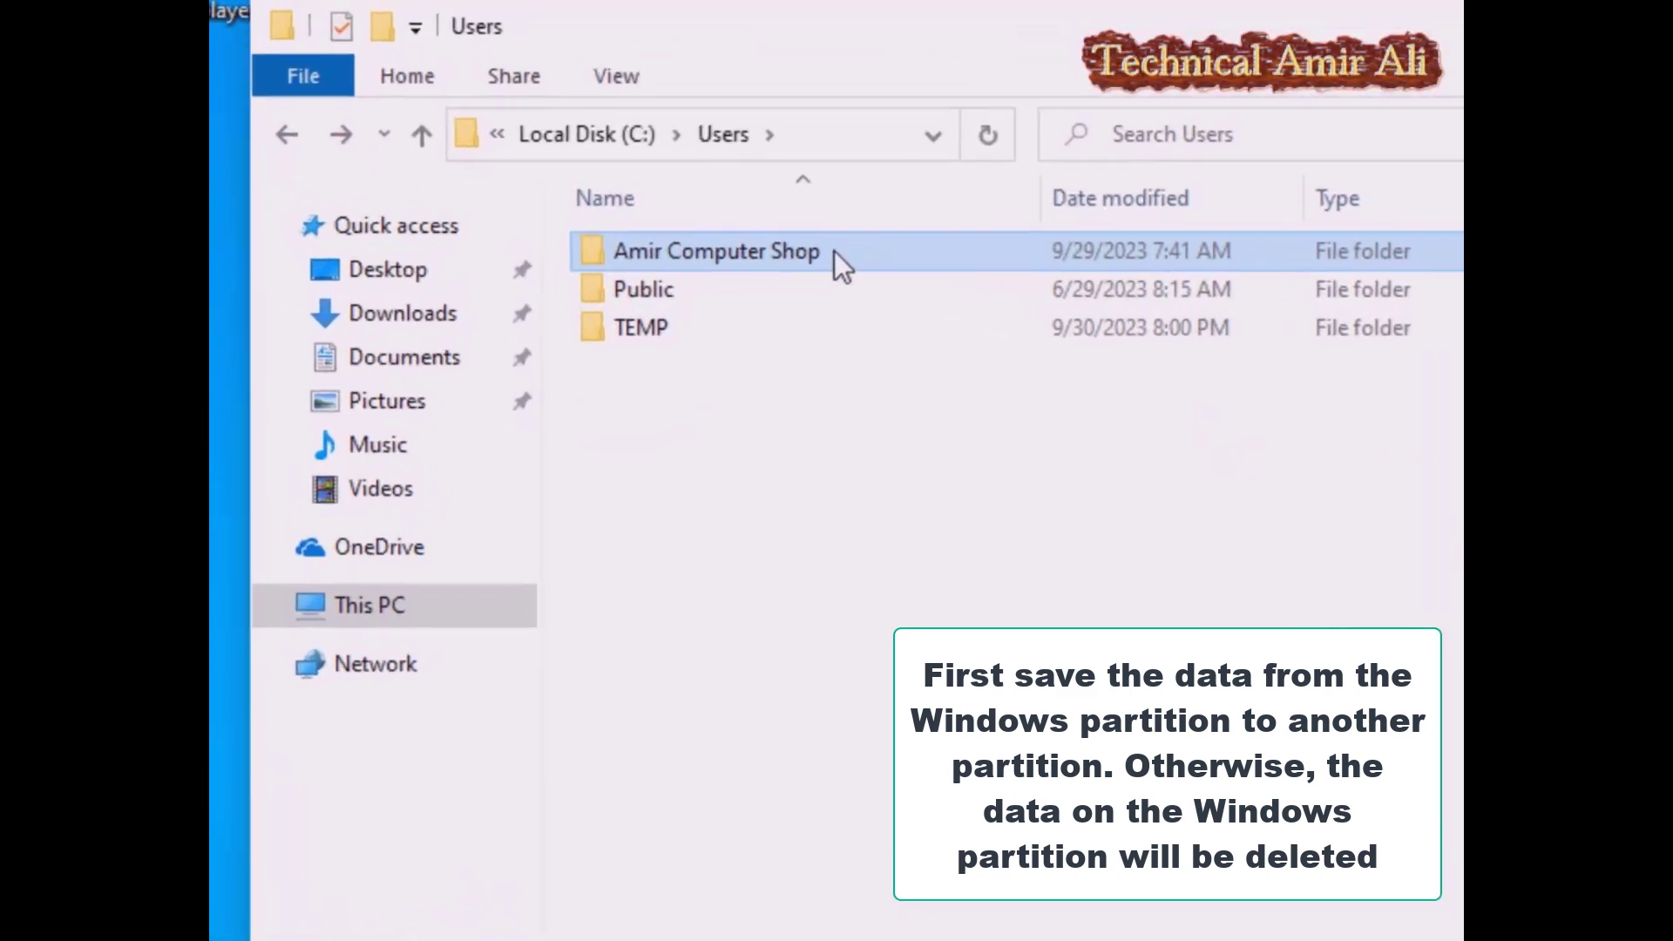
{"action": "double_click", "coordinate": [820, 264]}
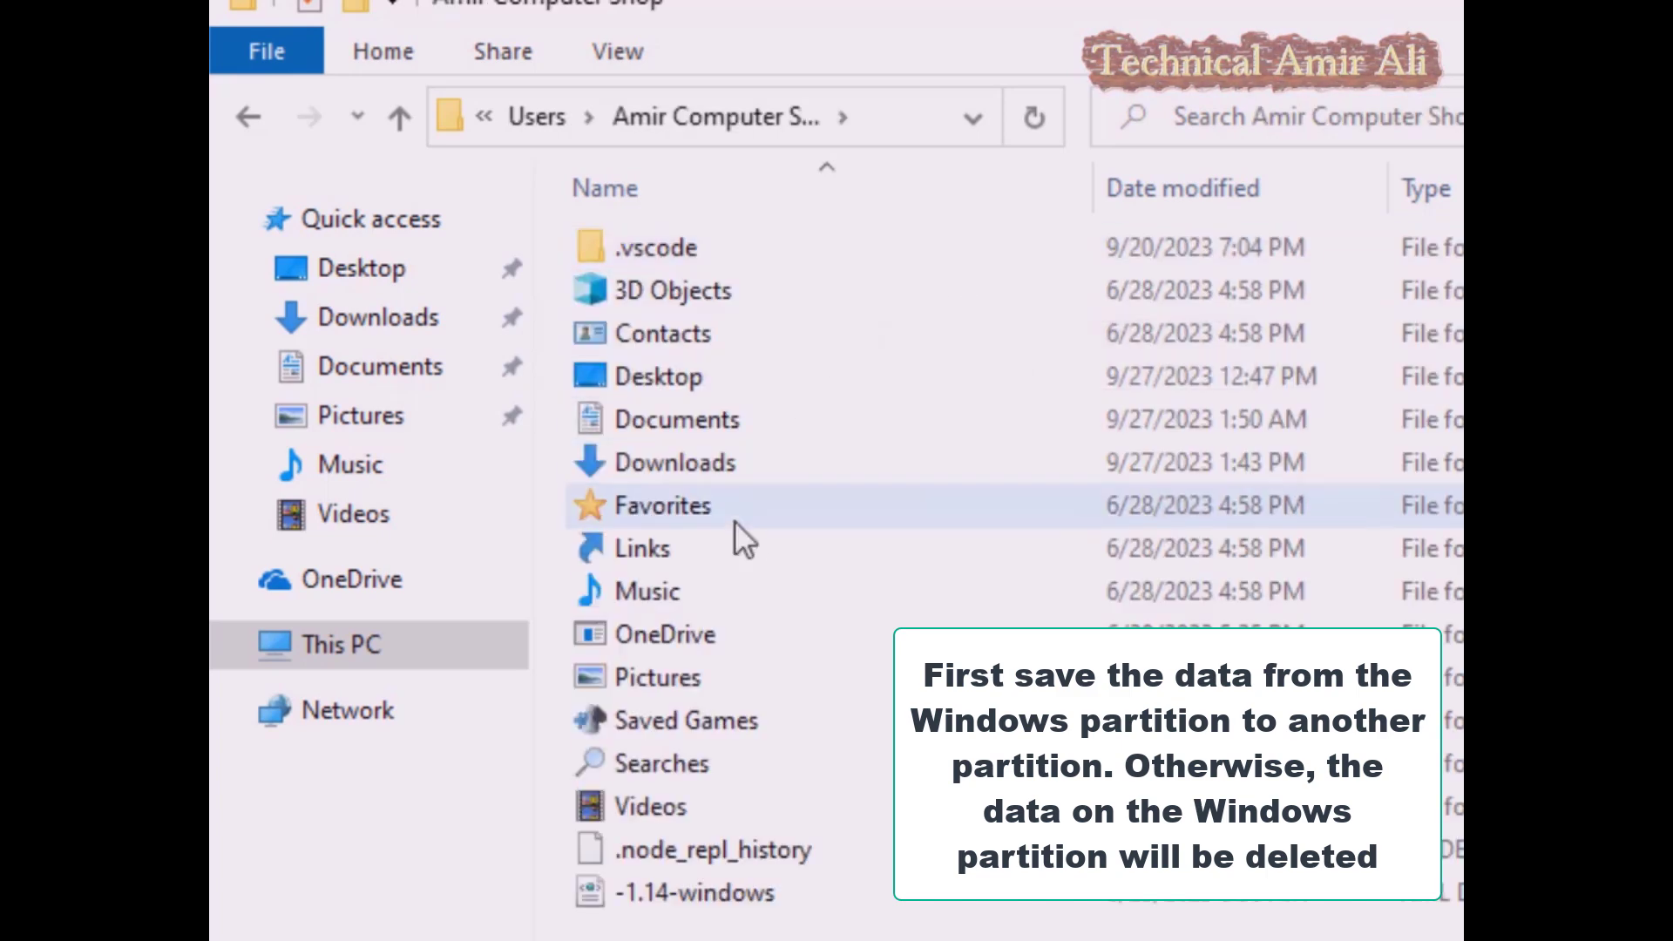
{"action": "double_click", "coordinate": [672, 474]}
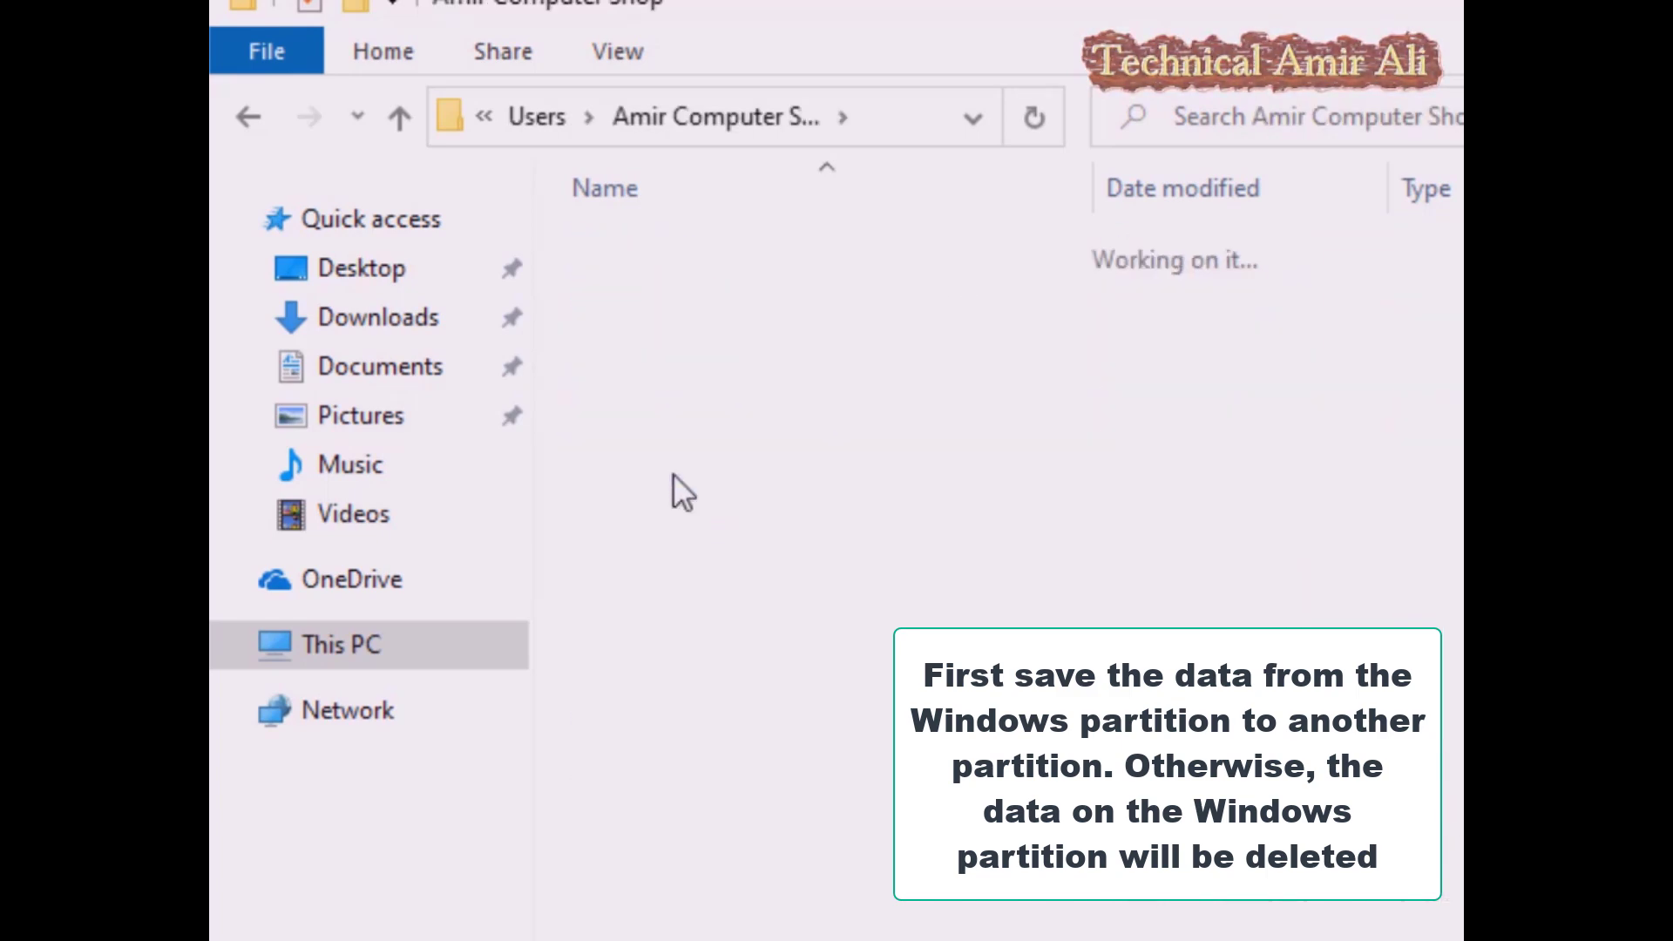
{"action": "scroll", "coordinate": [775, 819], "scroll_direction": "down", "scroll_amount": 4}
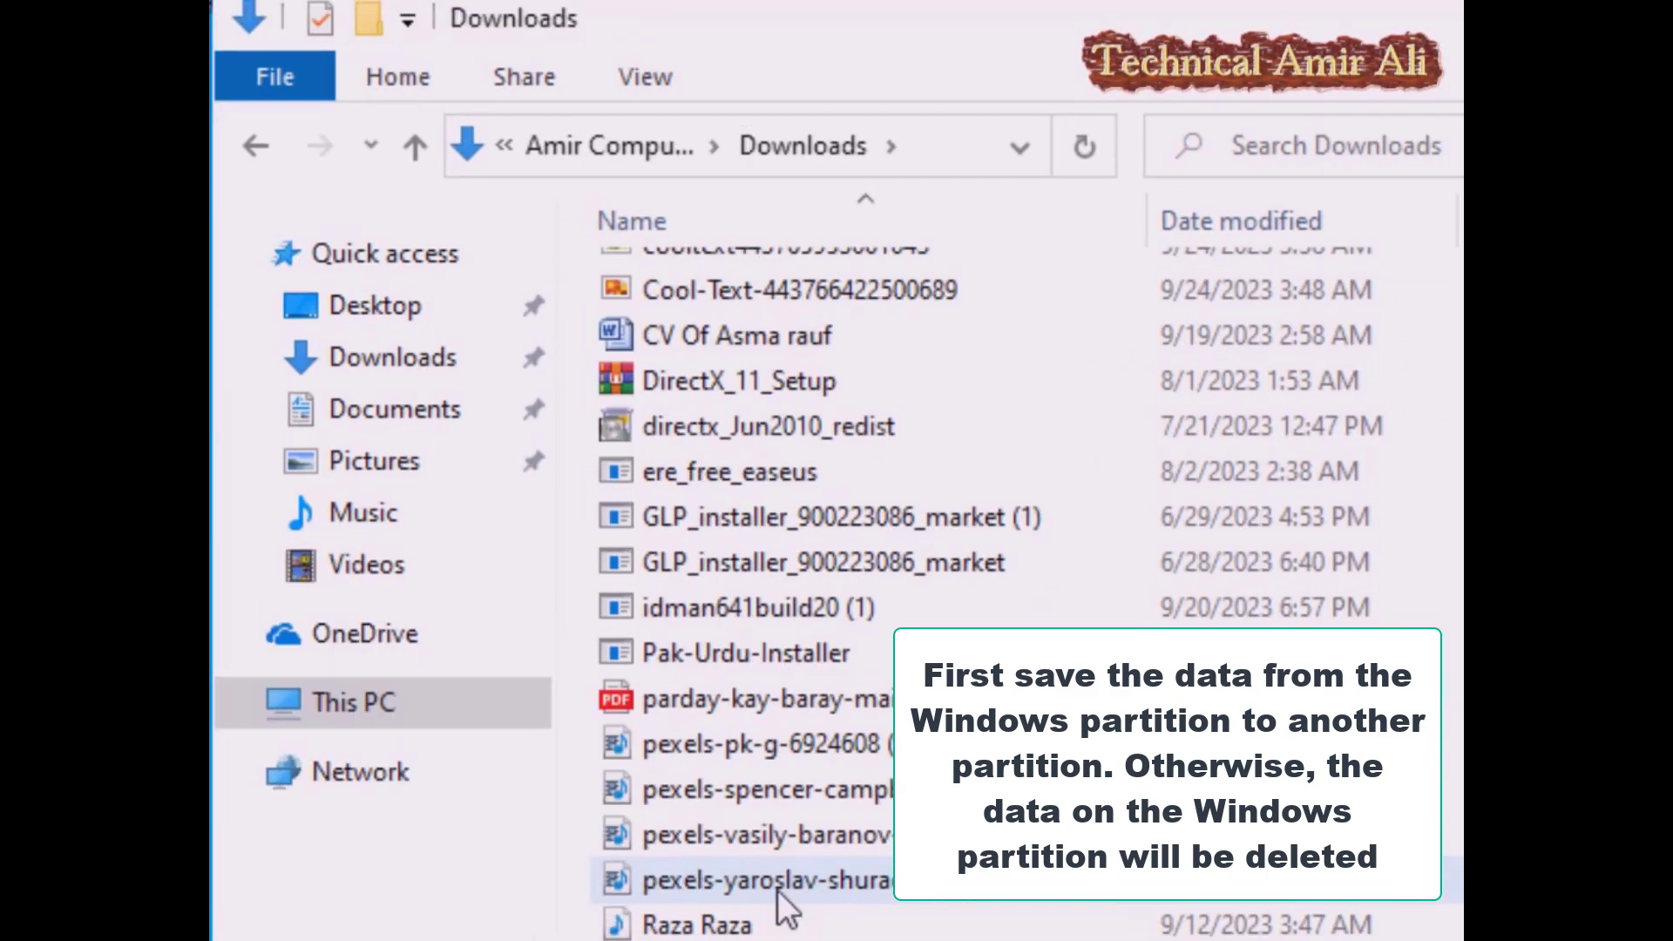
{"action": "scroll", "coordinate": [777, 891], "scroll_direction": "down", "scroll_amount": 1}
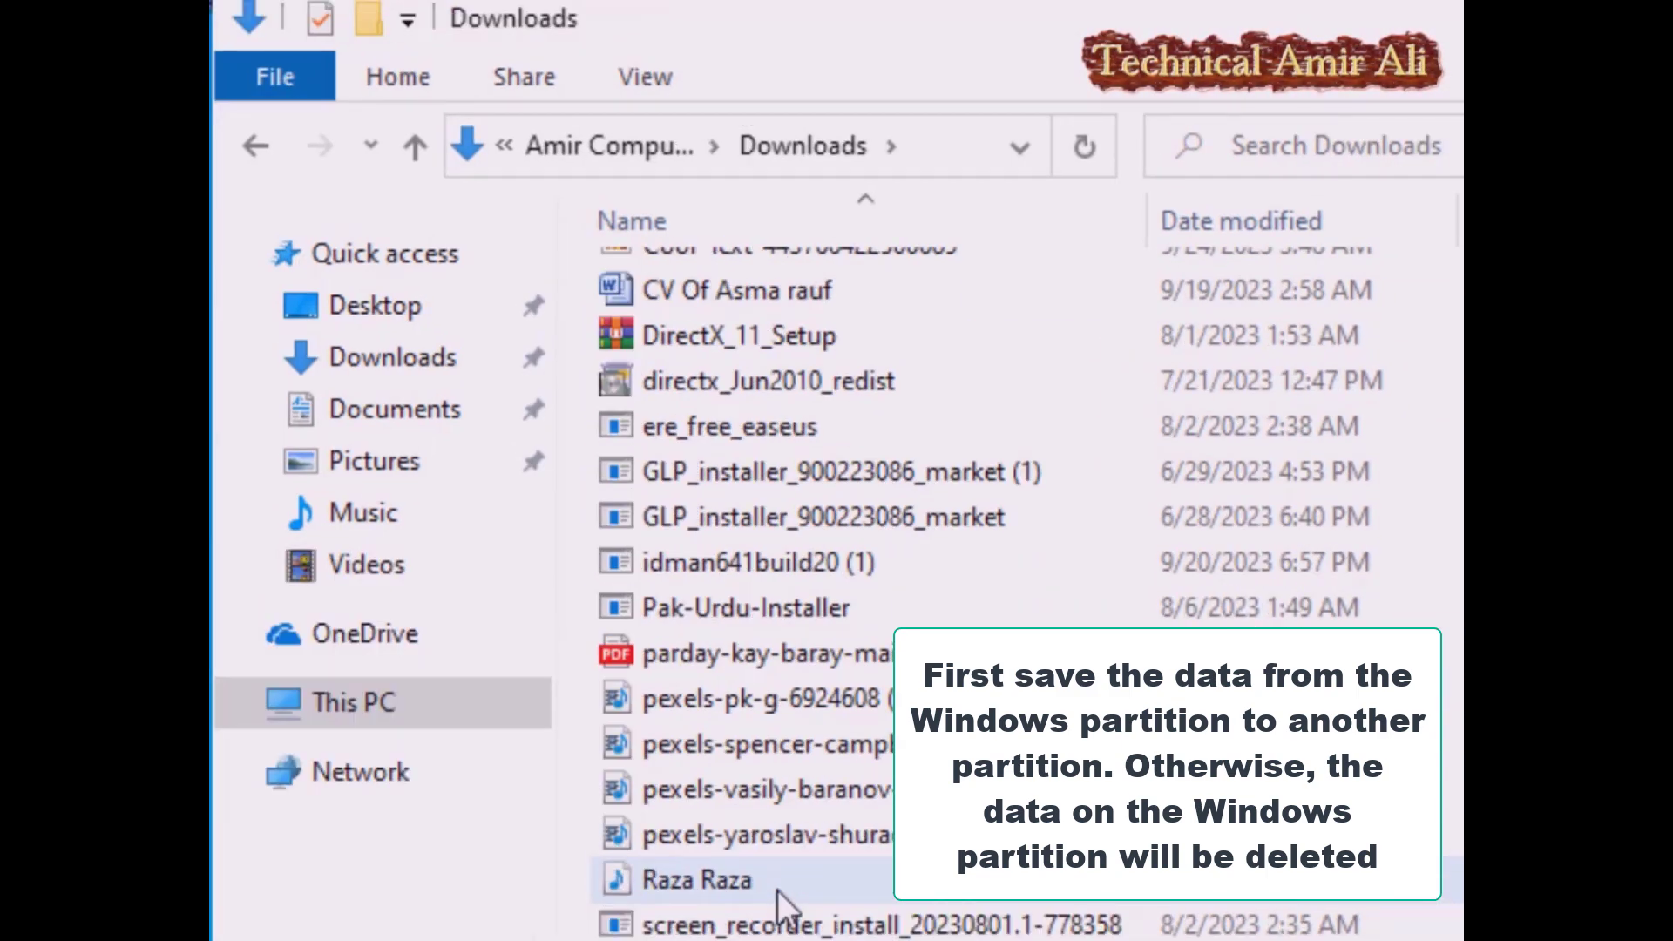
{"action": "scroll", "coordinate": [756, 806], "scroll_direction": "up", "scroll_amount": 4}
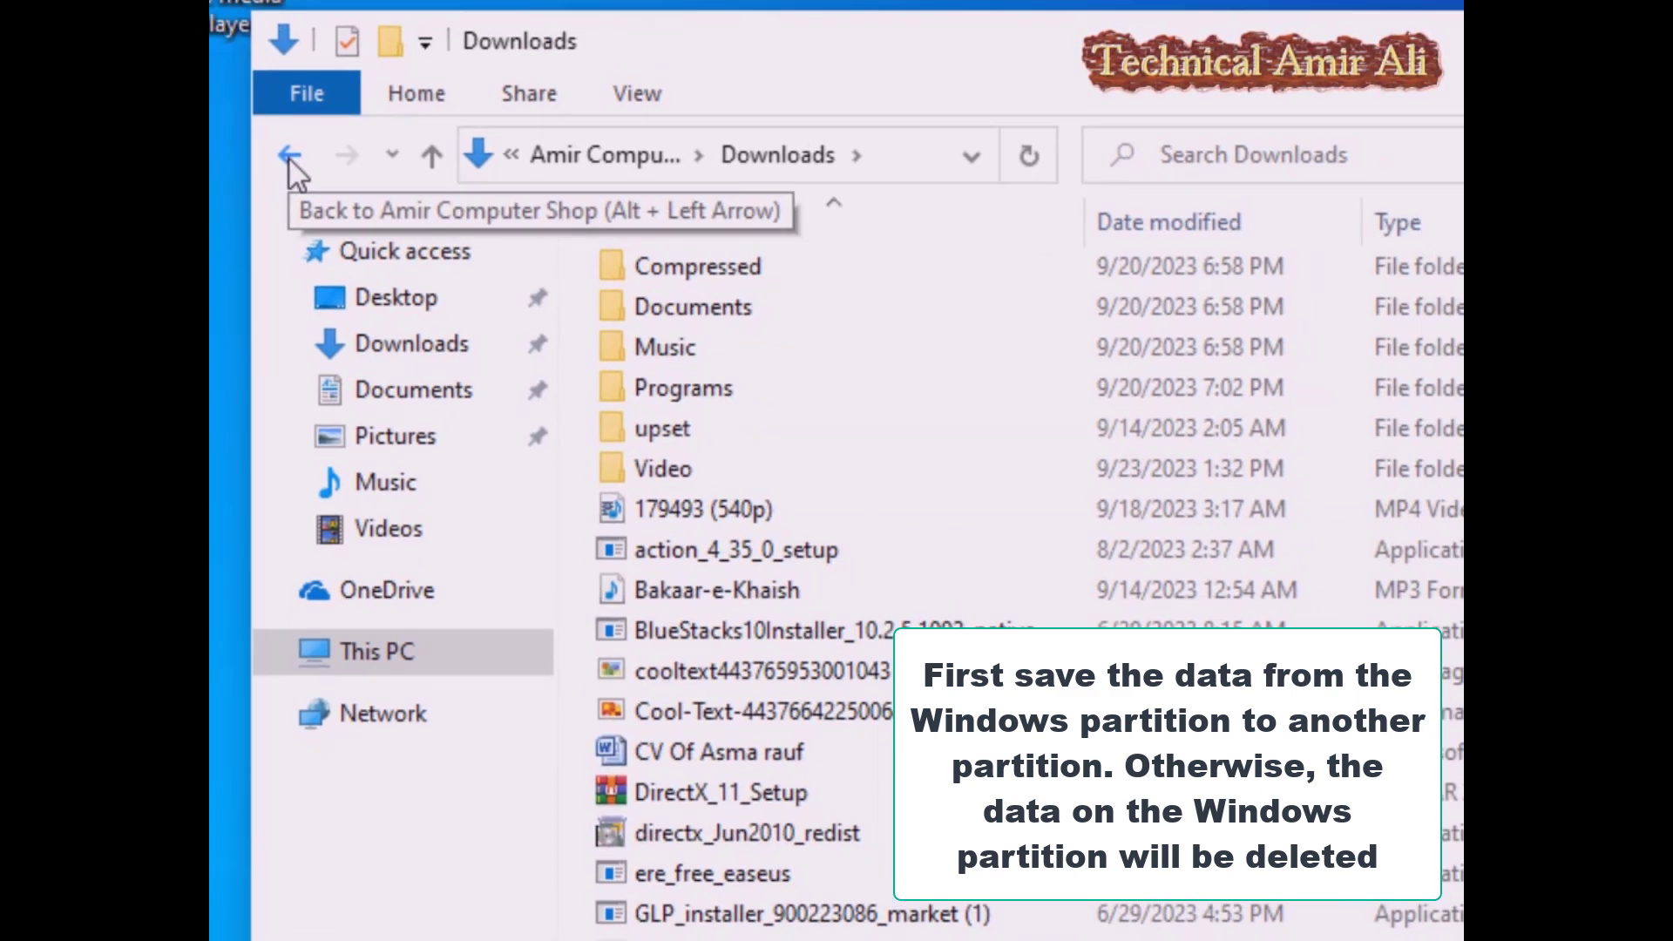
{"action": "left_click", "coordinate": [256, 148]}
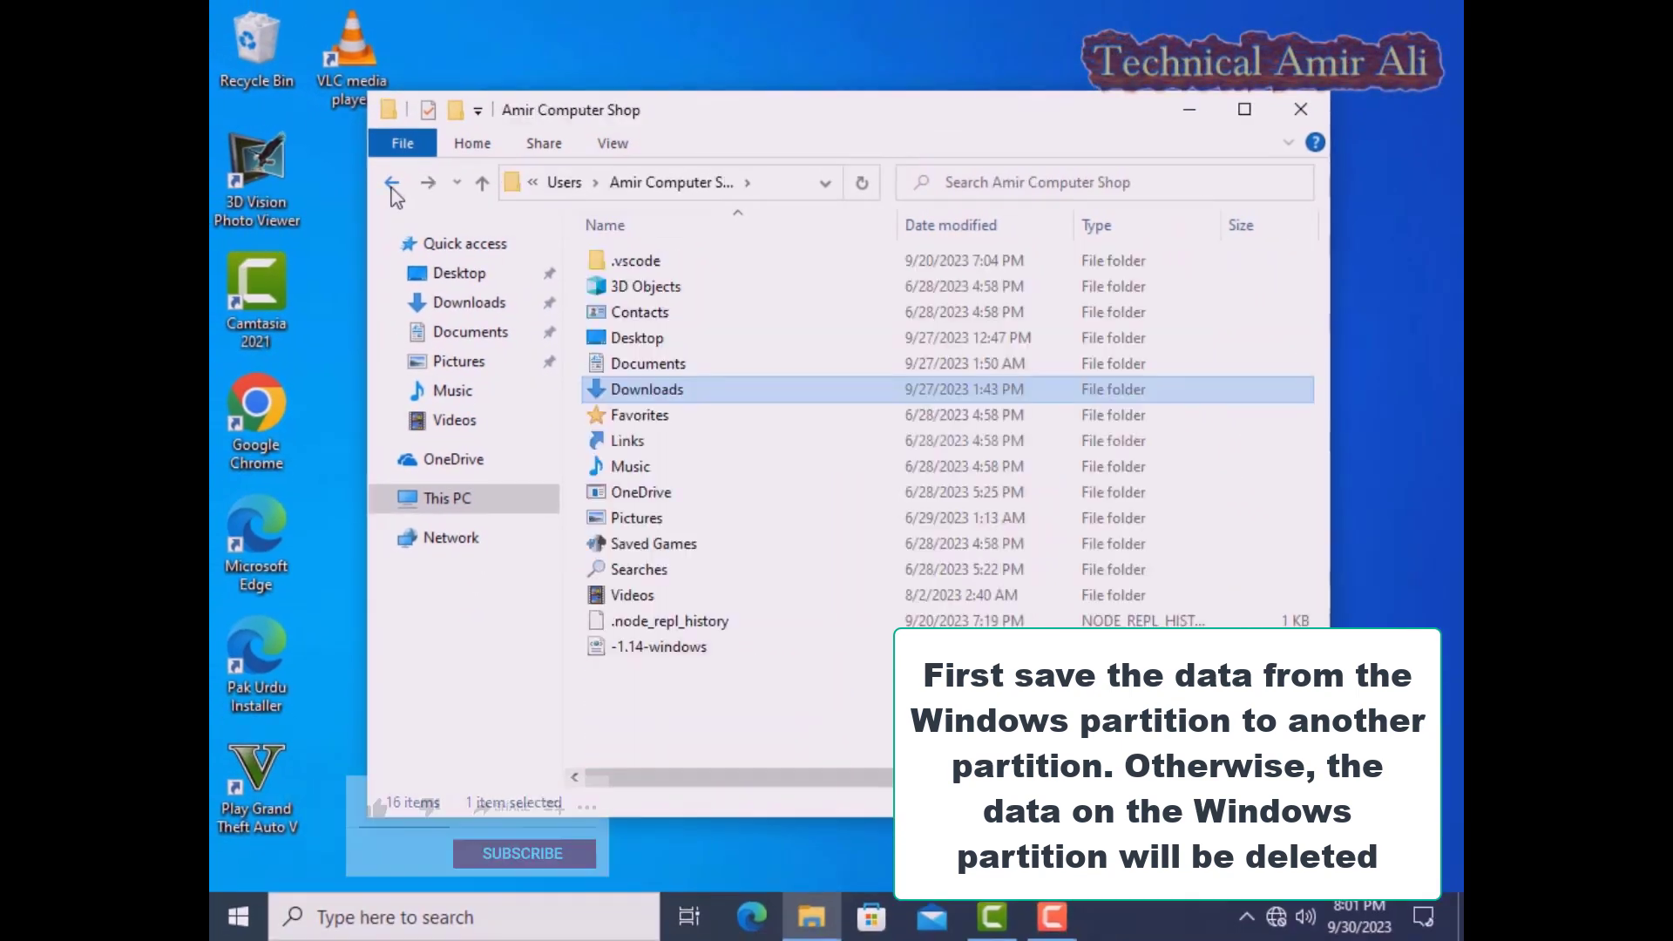
{"action": "left_click", "coordinate": [392, 183]}
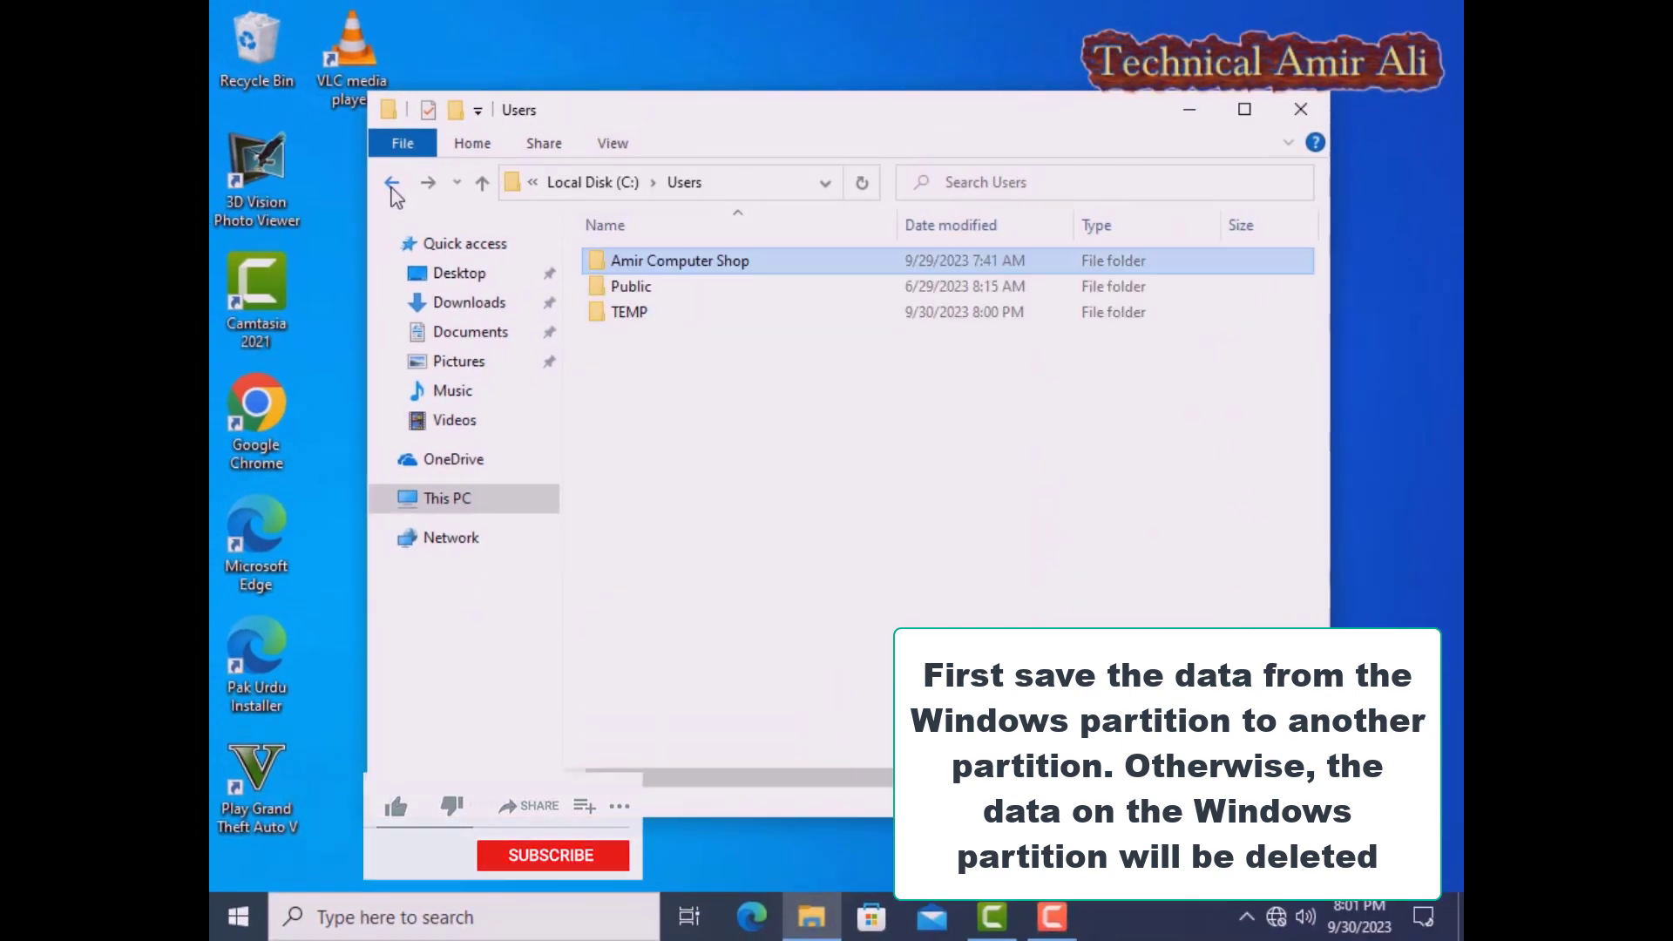
- View the drives under This PC, check the original profile's Desktop folder, and close File Explorer
{"action": "left_click", "coordinate": [427, 497]}
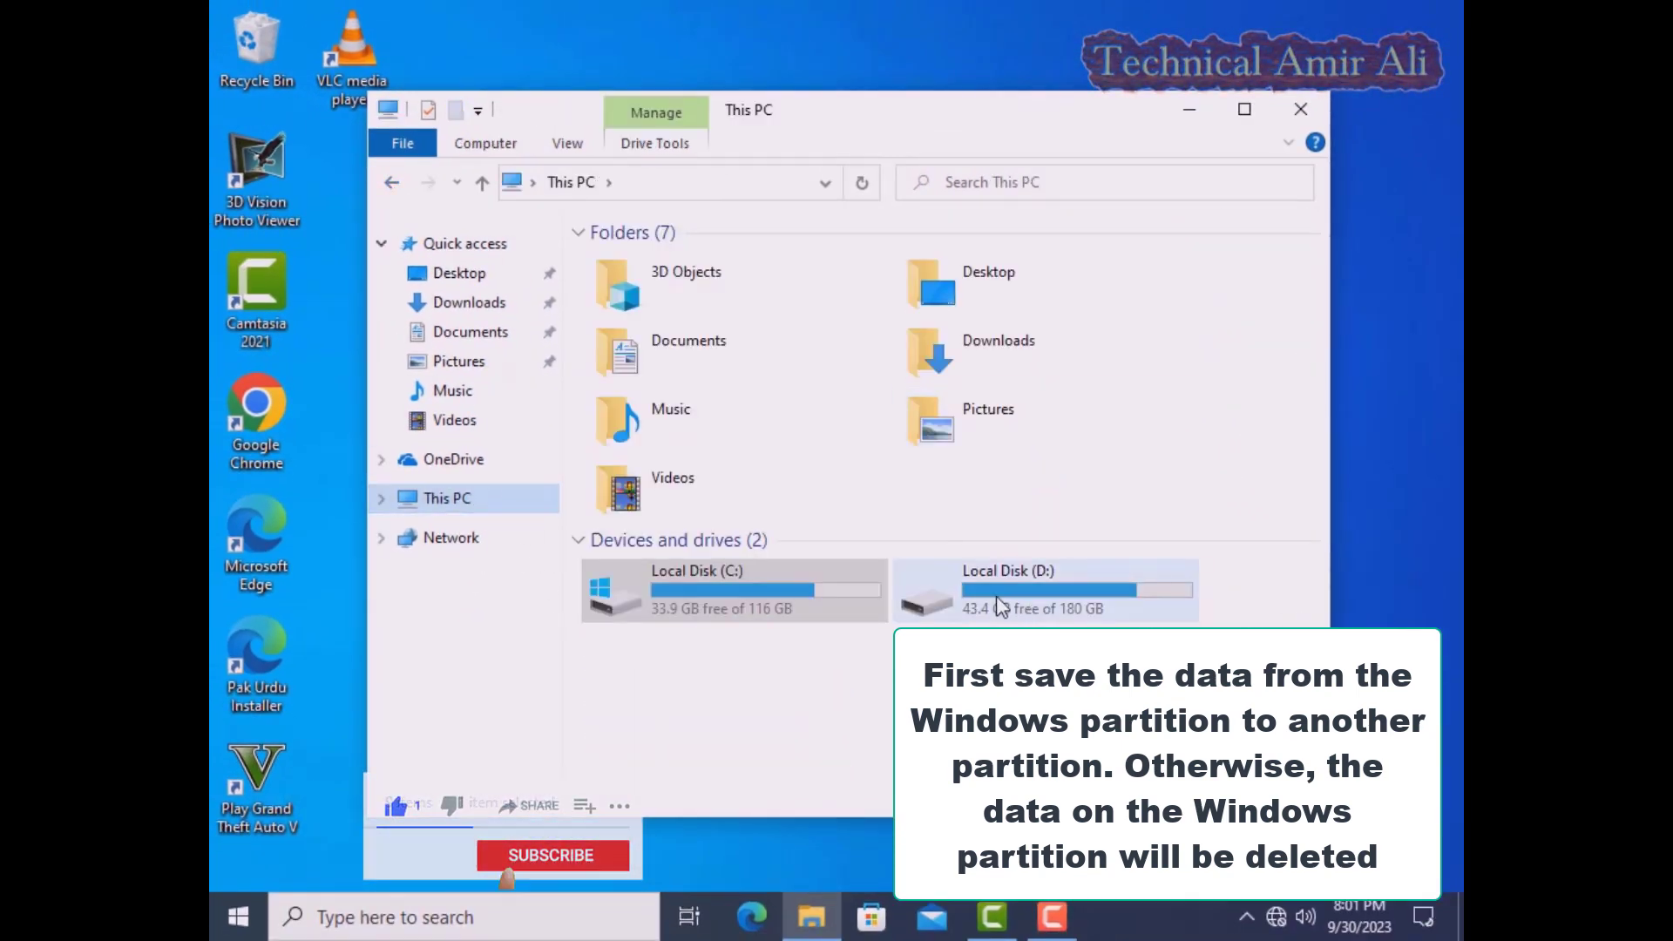
{"action": "left_click", "coordinate": [393, 183]}
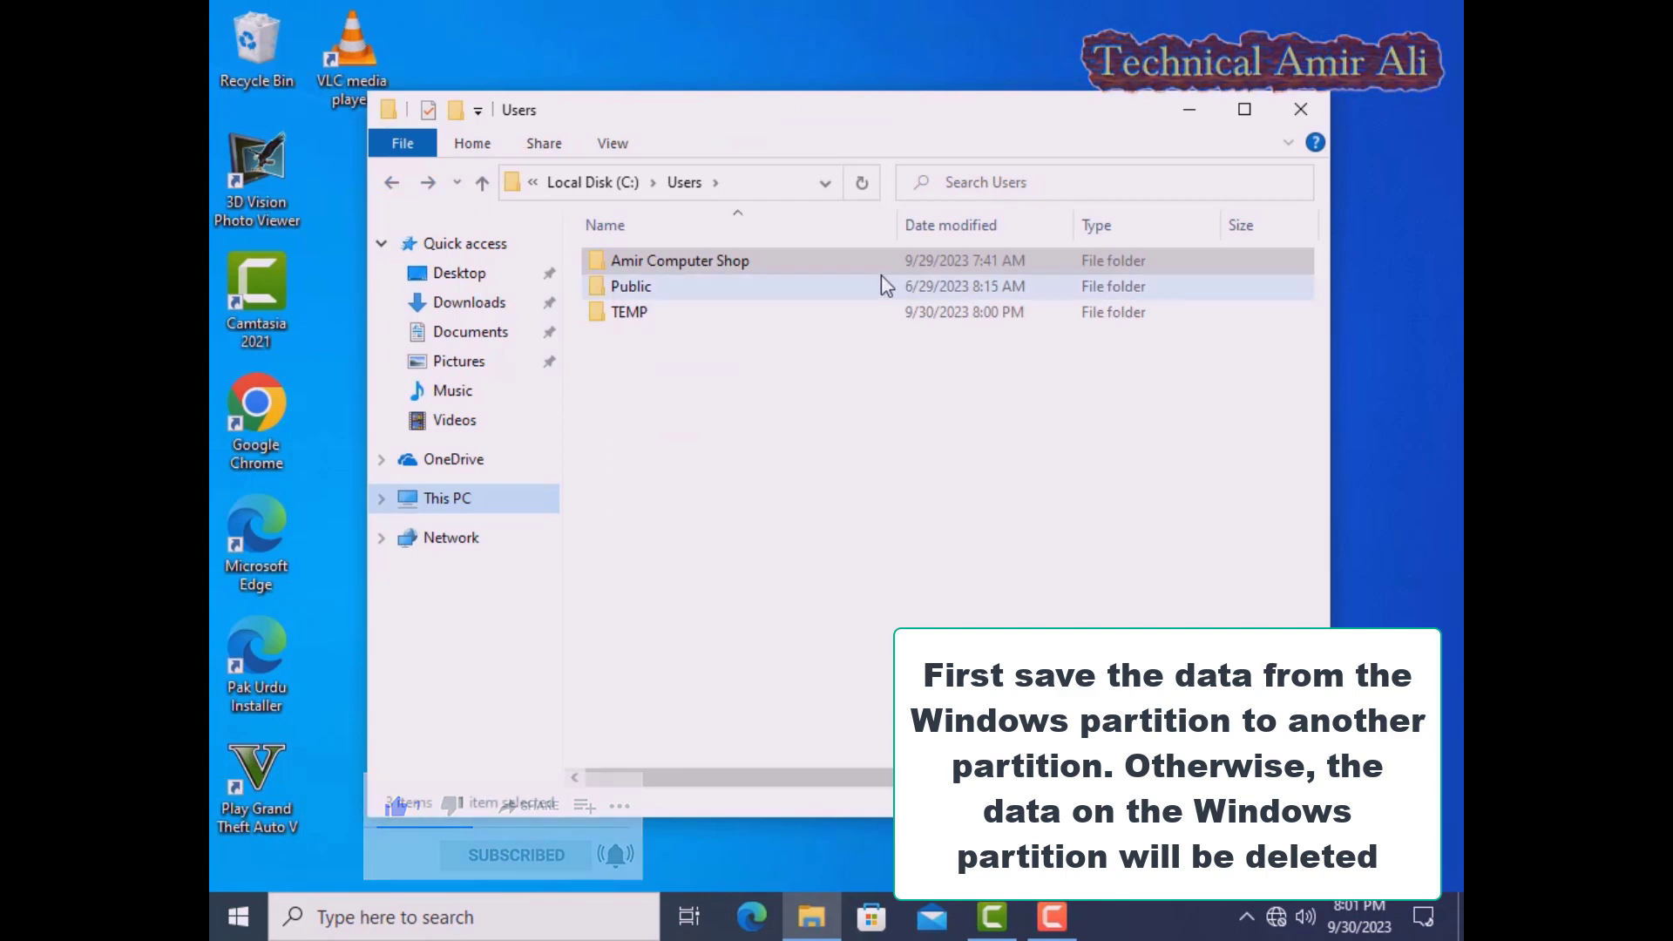
{"action": "double_click", "coordinate": [861, 263]}
{"action": "double_click", "coordinate": [649, 343]}
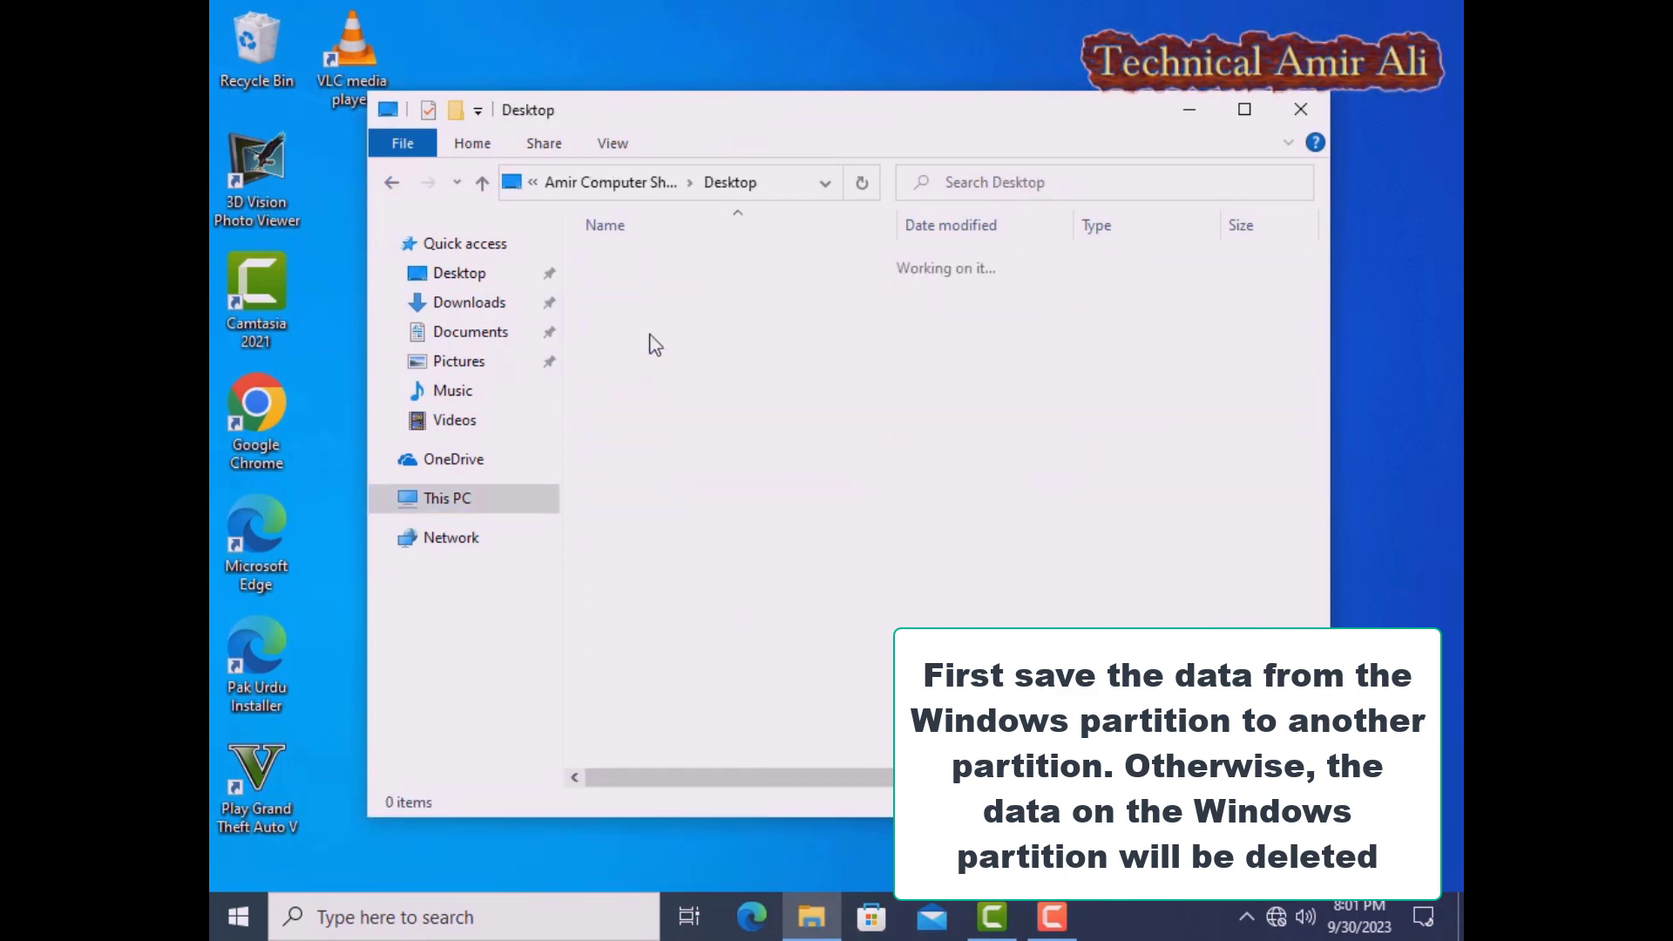
{"action": "left_click", "coordinate": [390, 184]}
{"action": "left_click", "coordinate": [390, 184]}
{"action": "left_click", "coordinate": [390, 184]}
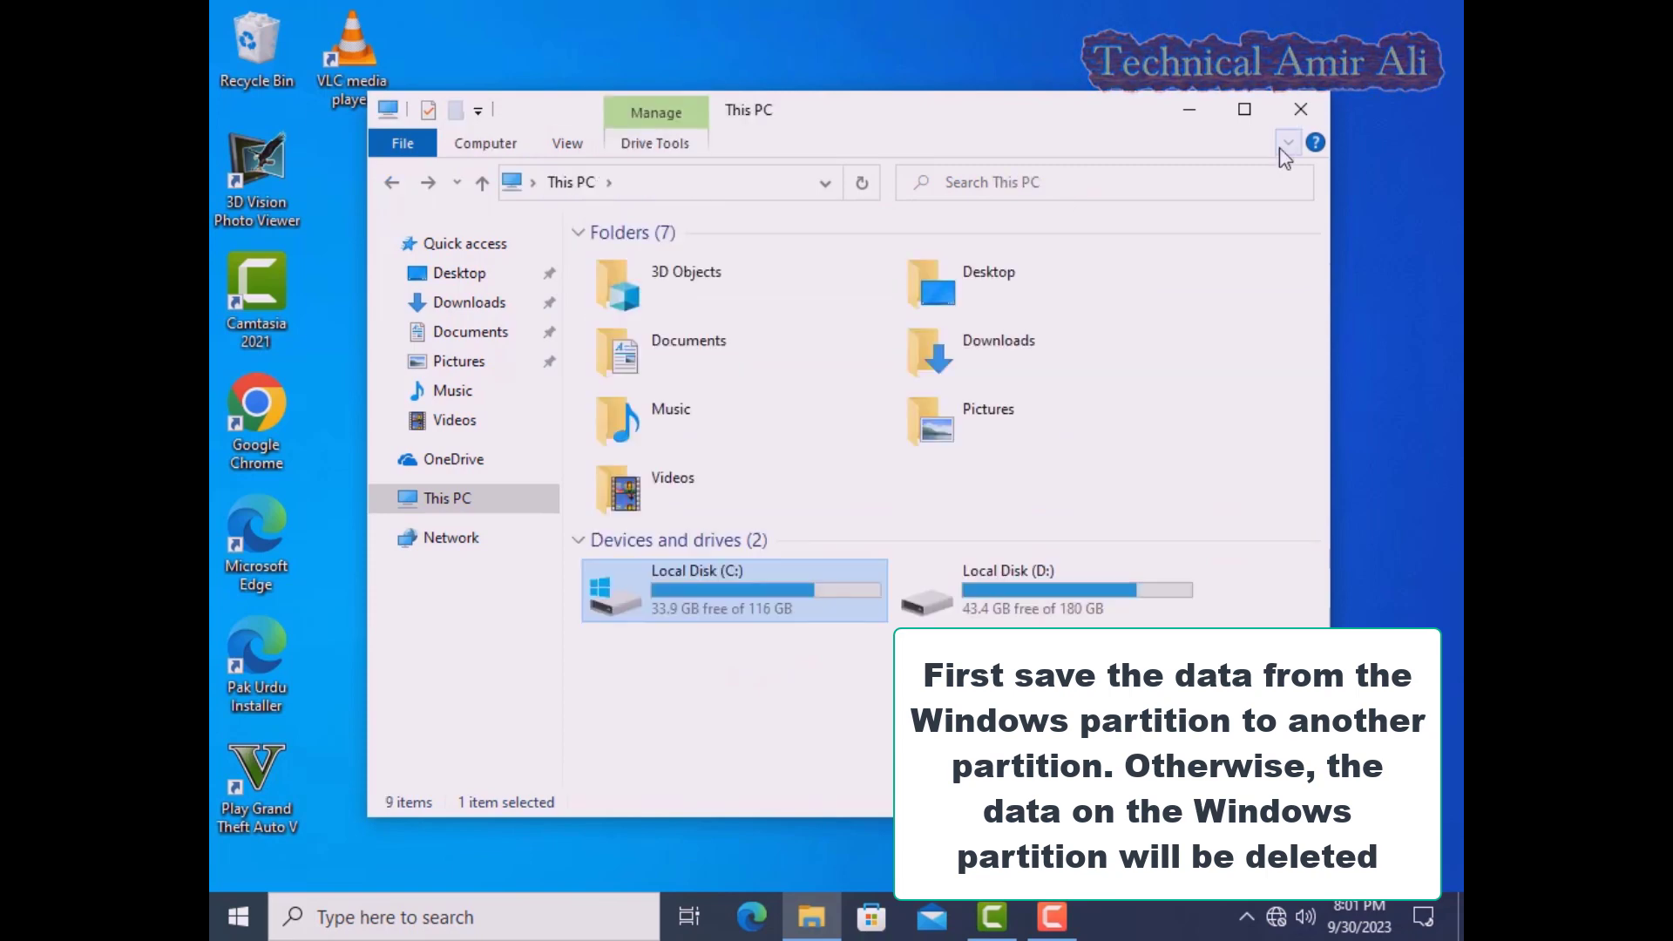
{"action": "left_click", "coordinate": [1297, 112]}
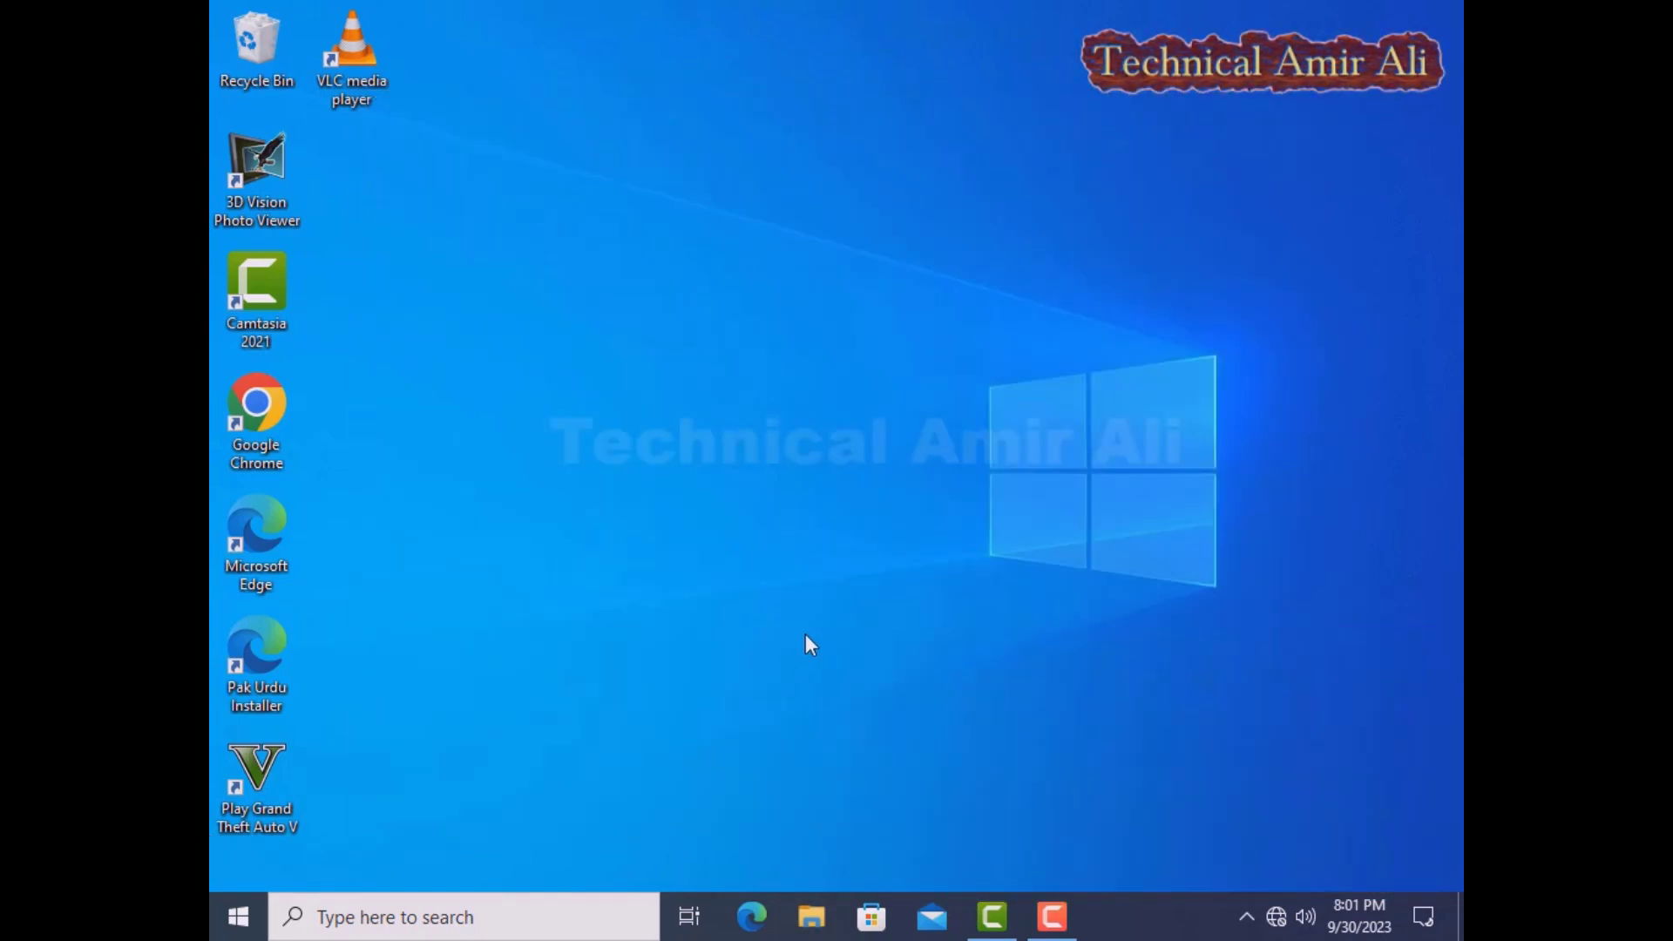
- Launch Registry Editor with the regedit command and allow it to make changes to the device
{"action": "key", "text": "super+r"}
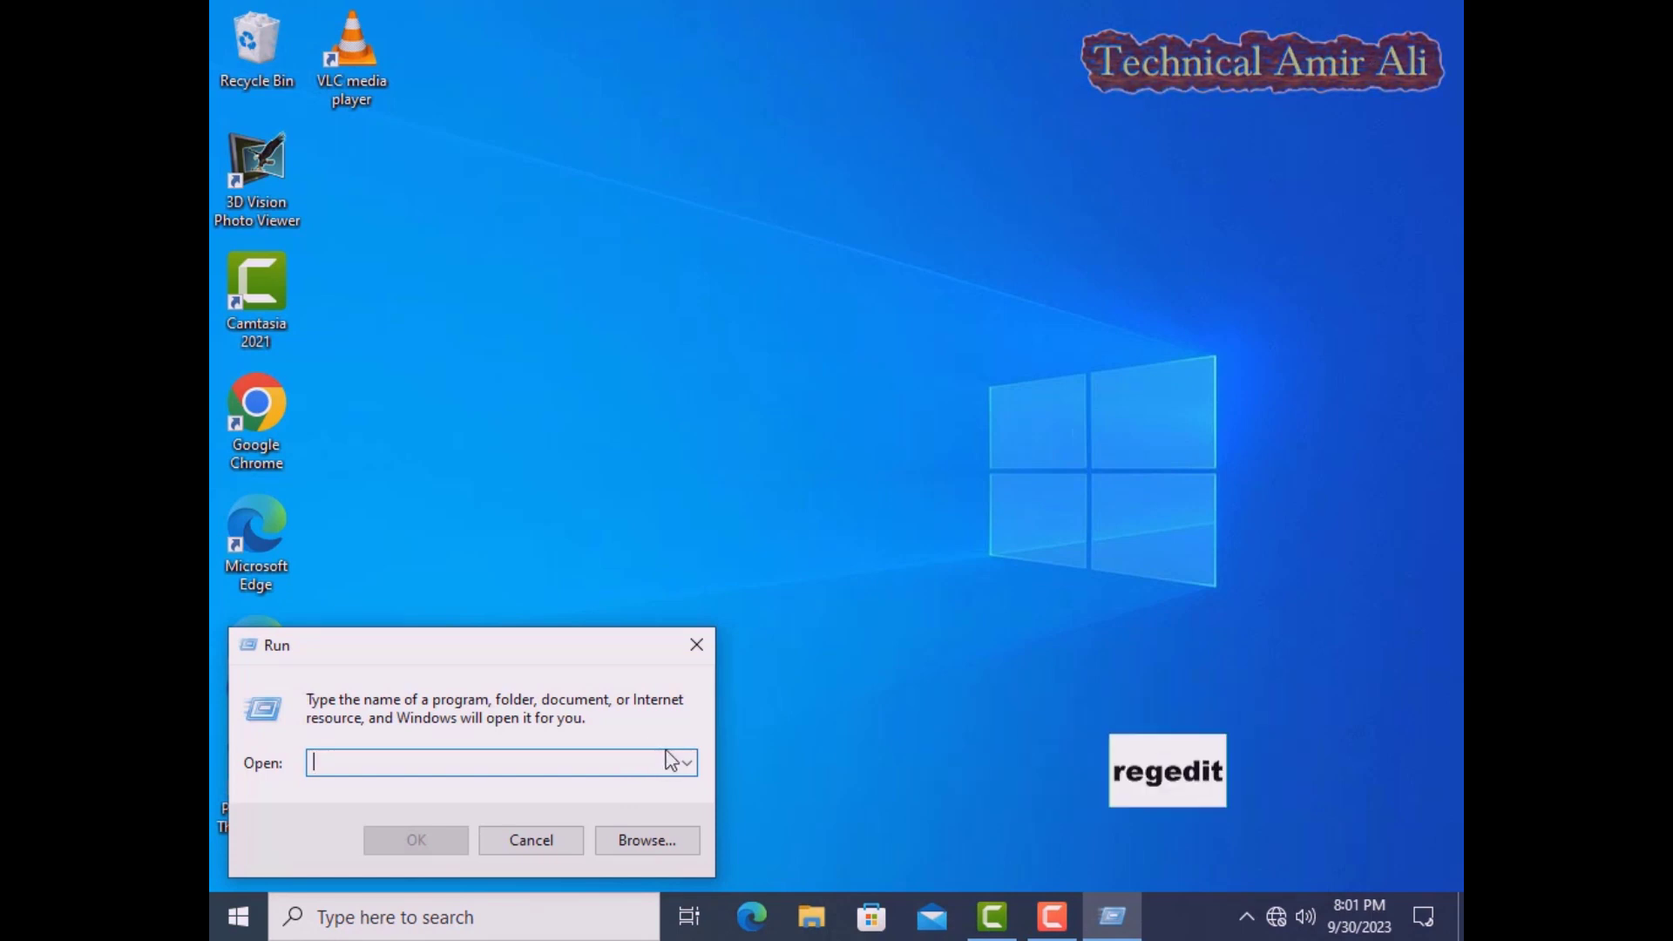
{"action": "type", "text": "regedit"}
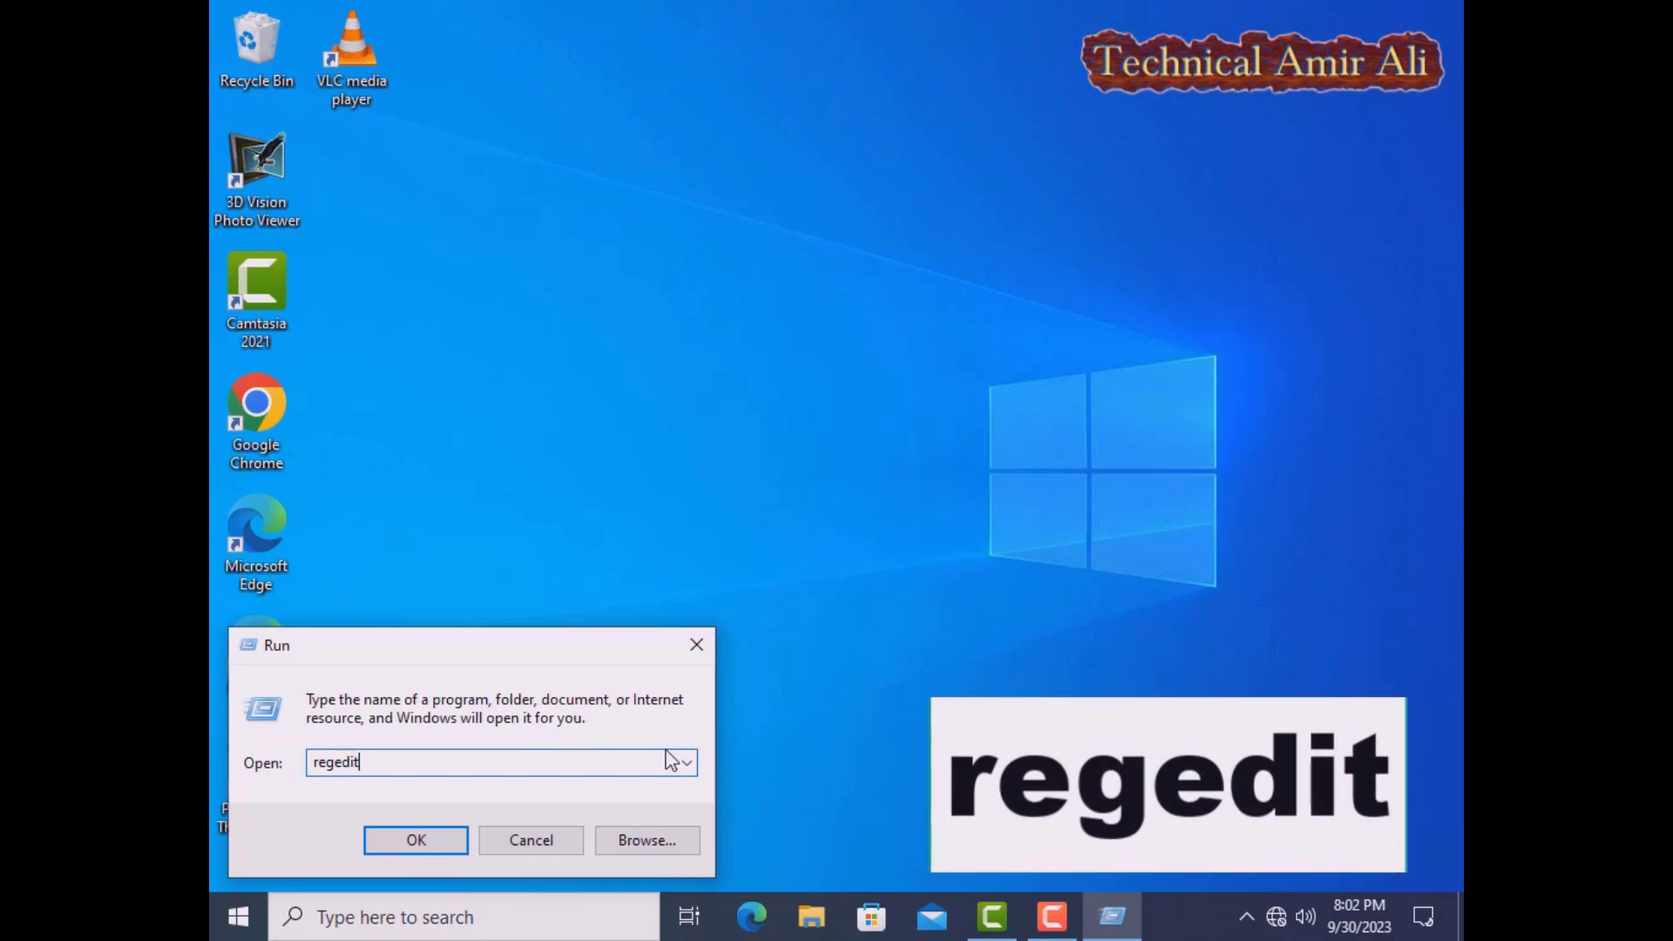
{"action": "left_click", "coordinate": [409, 842]}
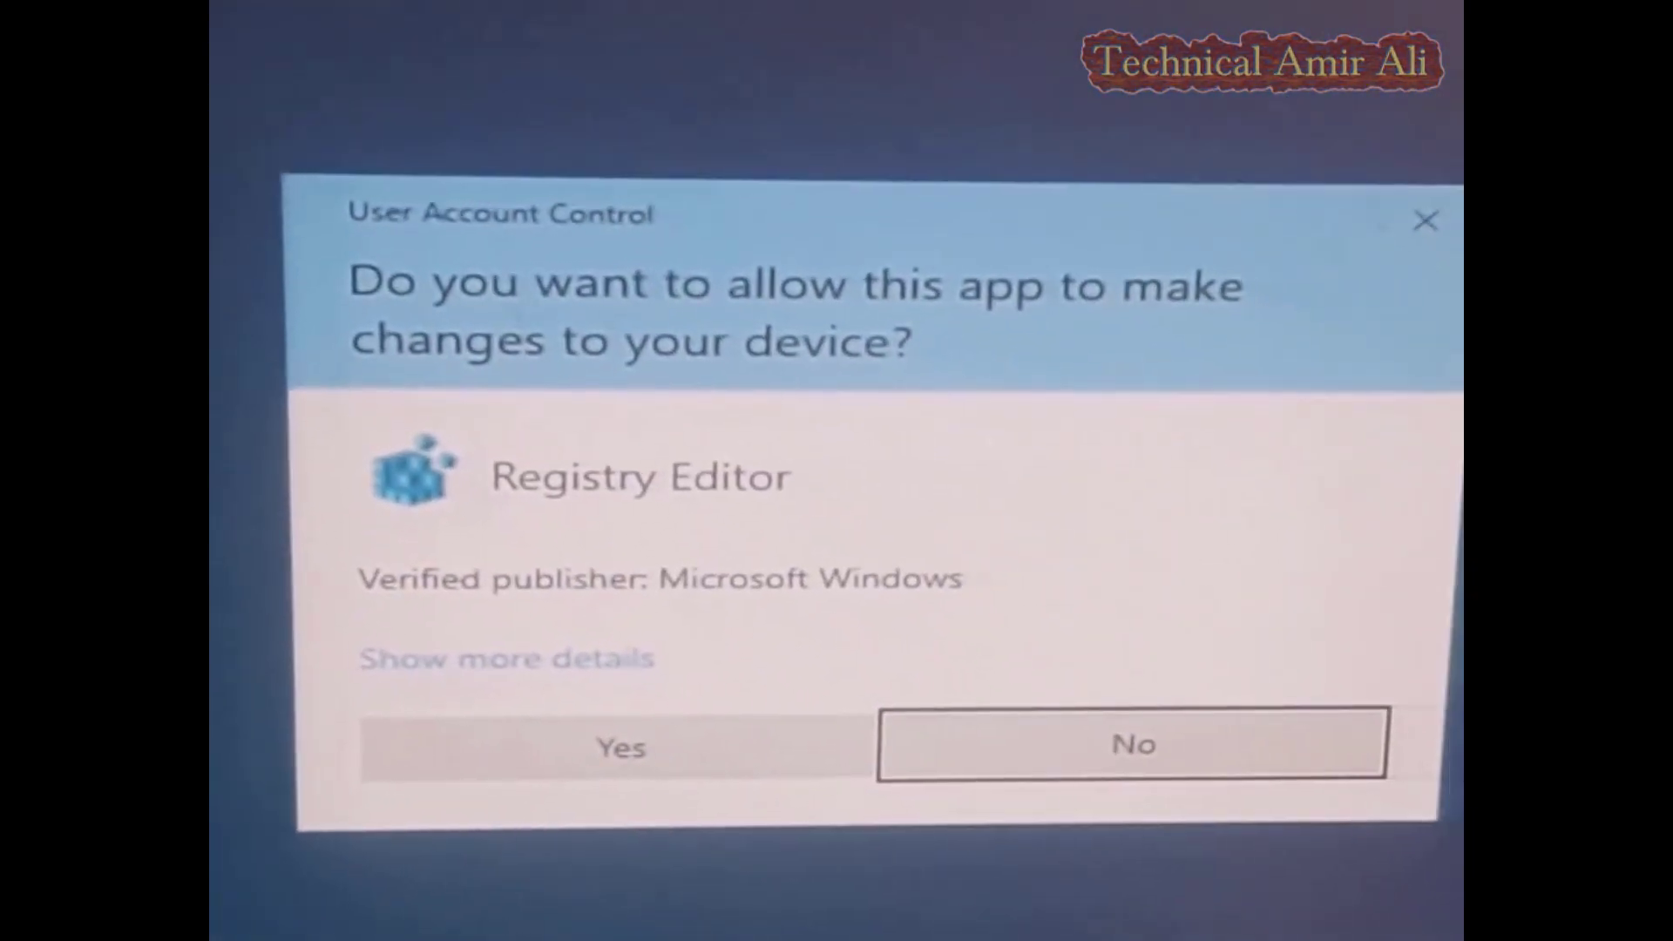
{"action": "key", "text": "Left"}
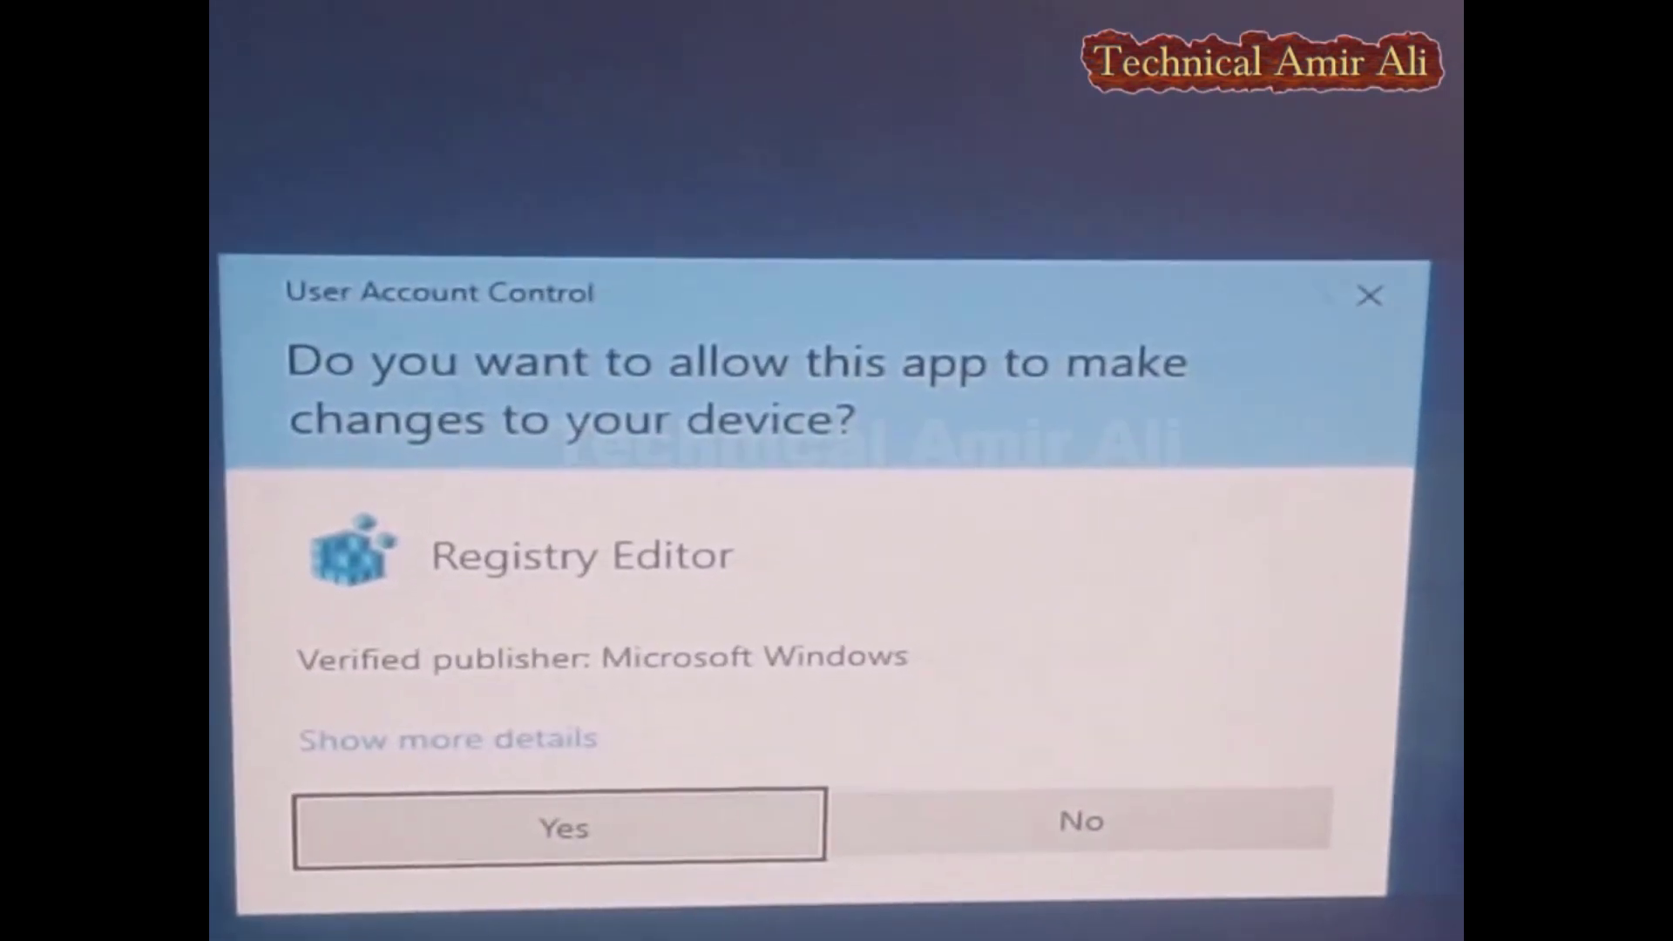
{"action": "key", "text": "Return"}
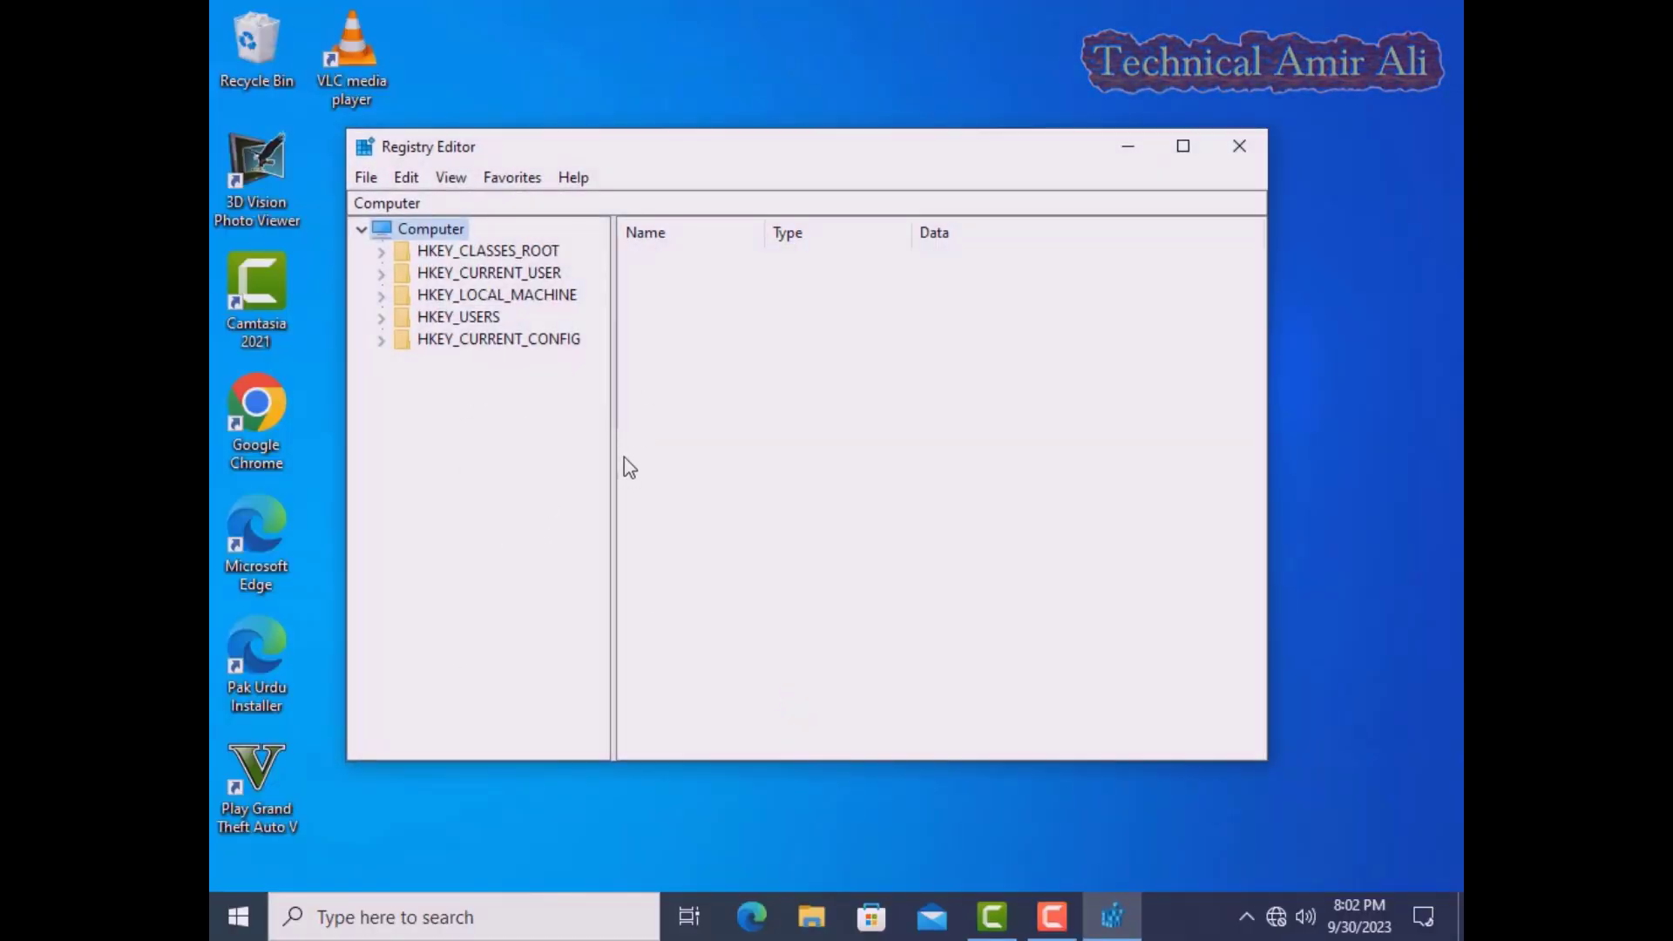
- Expand the registry tree through HKEY_LOCAL_MACHINE and SOFTWARE down to the Microsoft key
{"action": "left_click", "coordinate": [382, 295]}
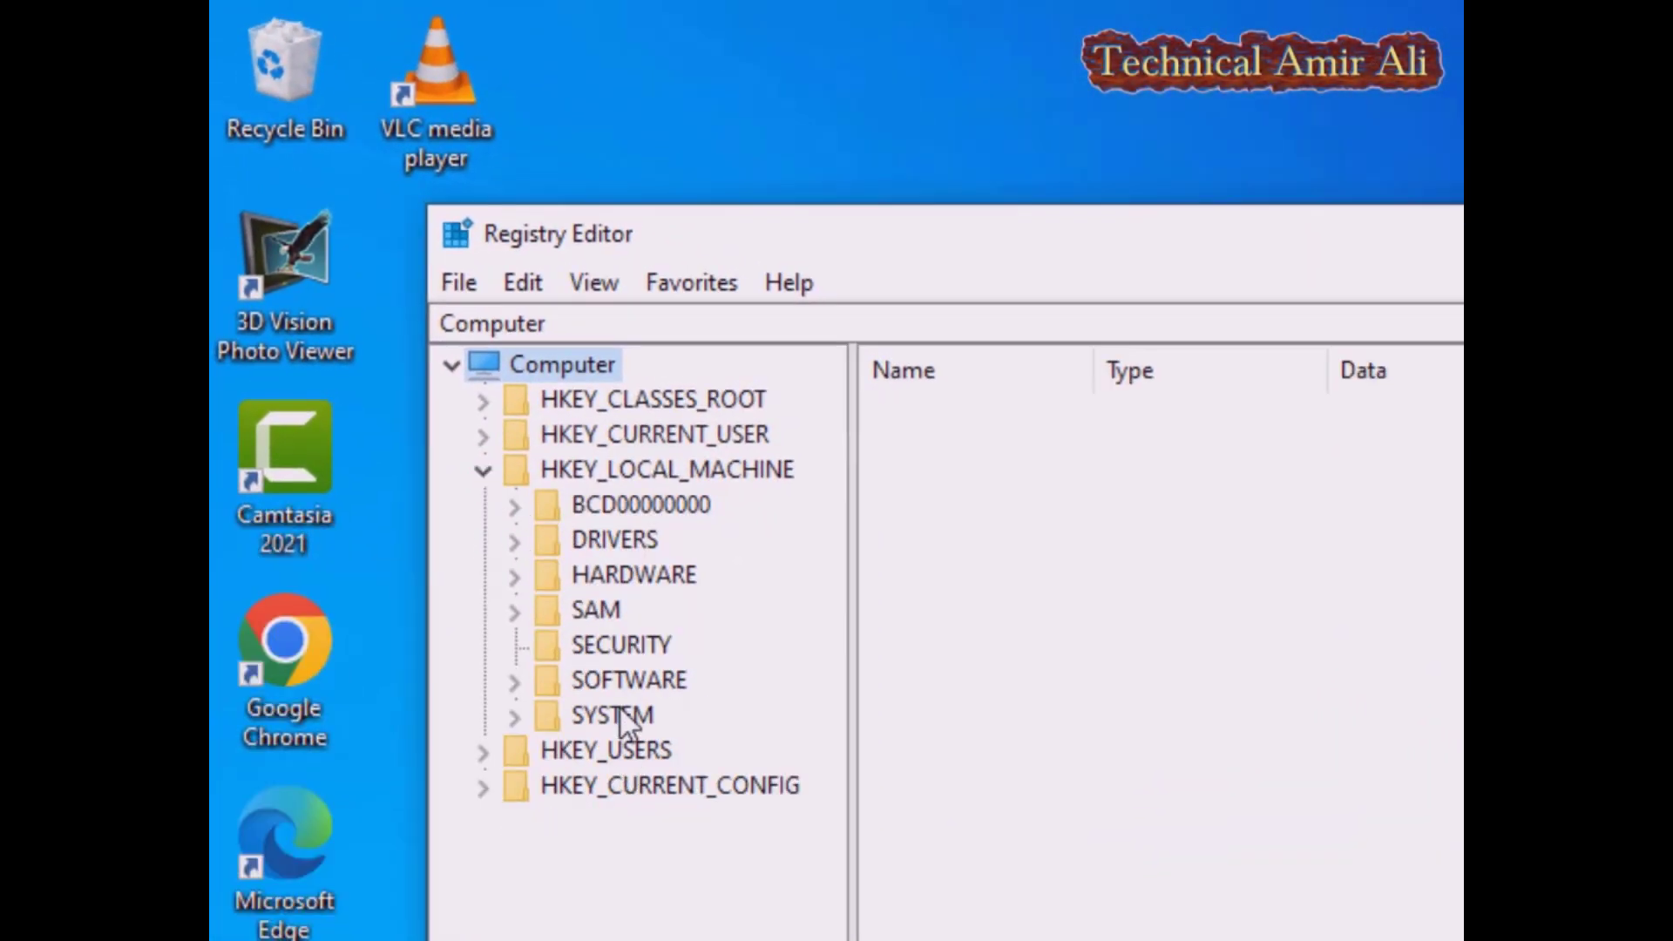
{"action": "left_click", "coordinate": [495, 627]}
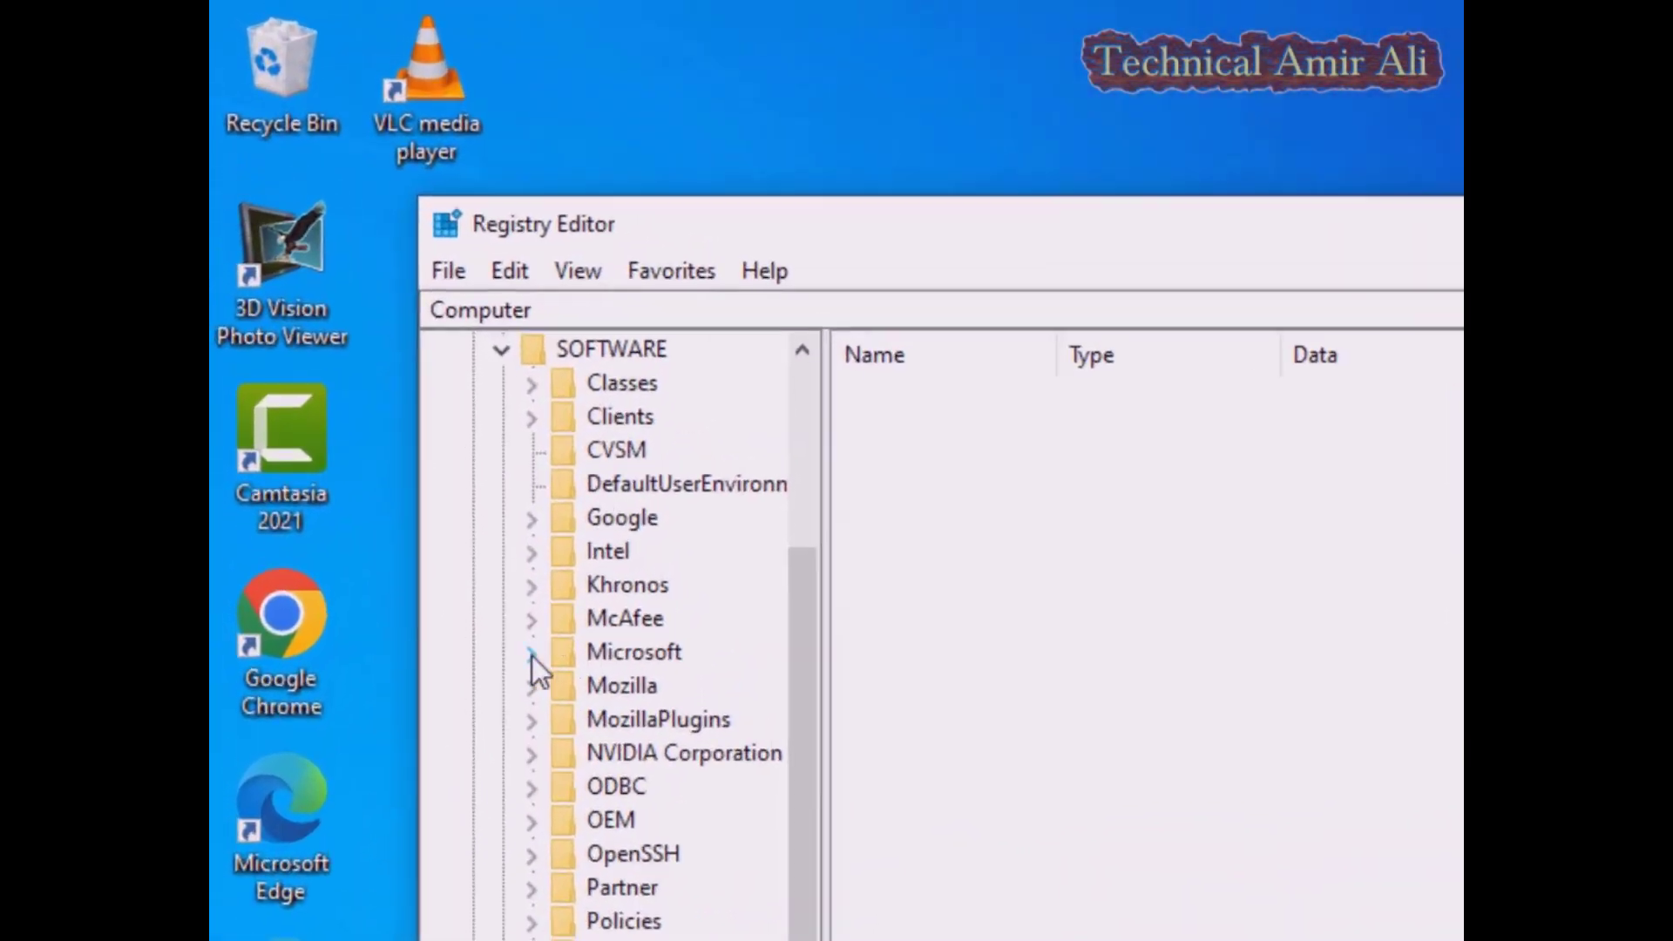
{"action": "left_click", "coordinate": [516, 629]}
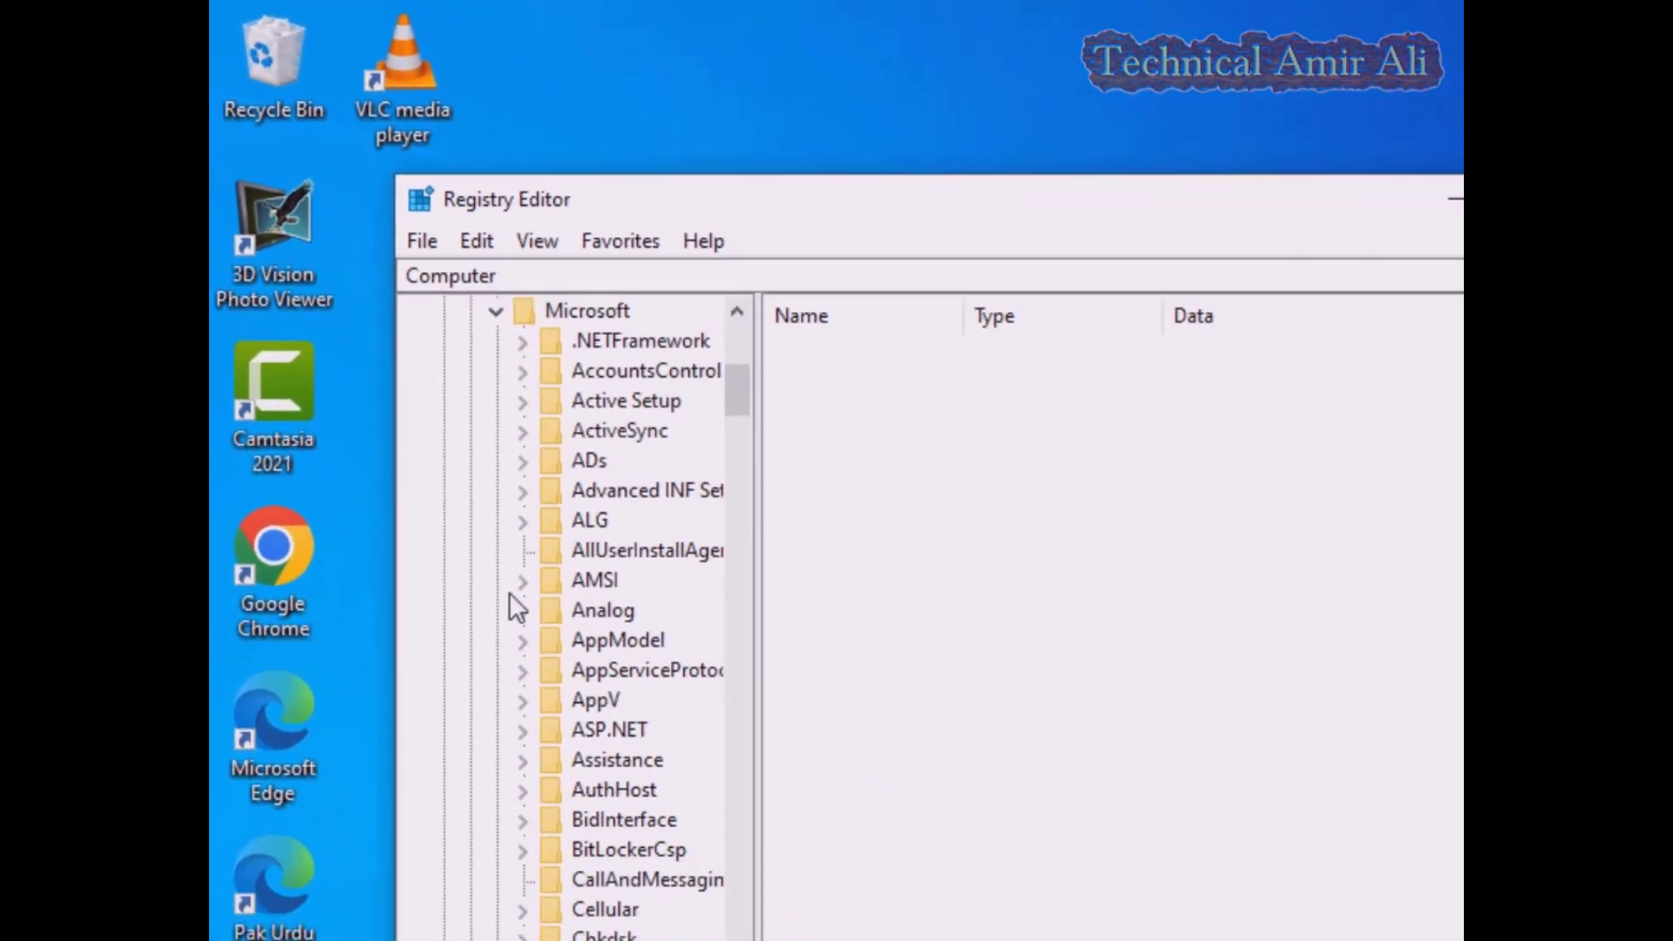
- Widen the key tree pane and expand the Windows NT key under Microsoft
{"action": "scroll", "coordinate": [689, 924], "scroll_direction": "down", "scroll_amount": 5}
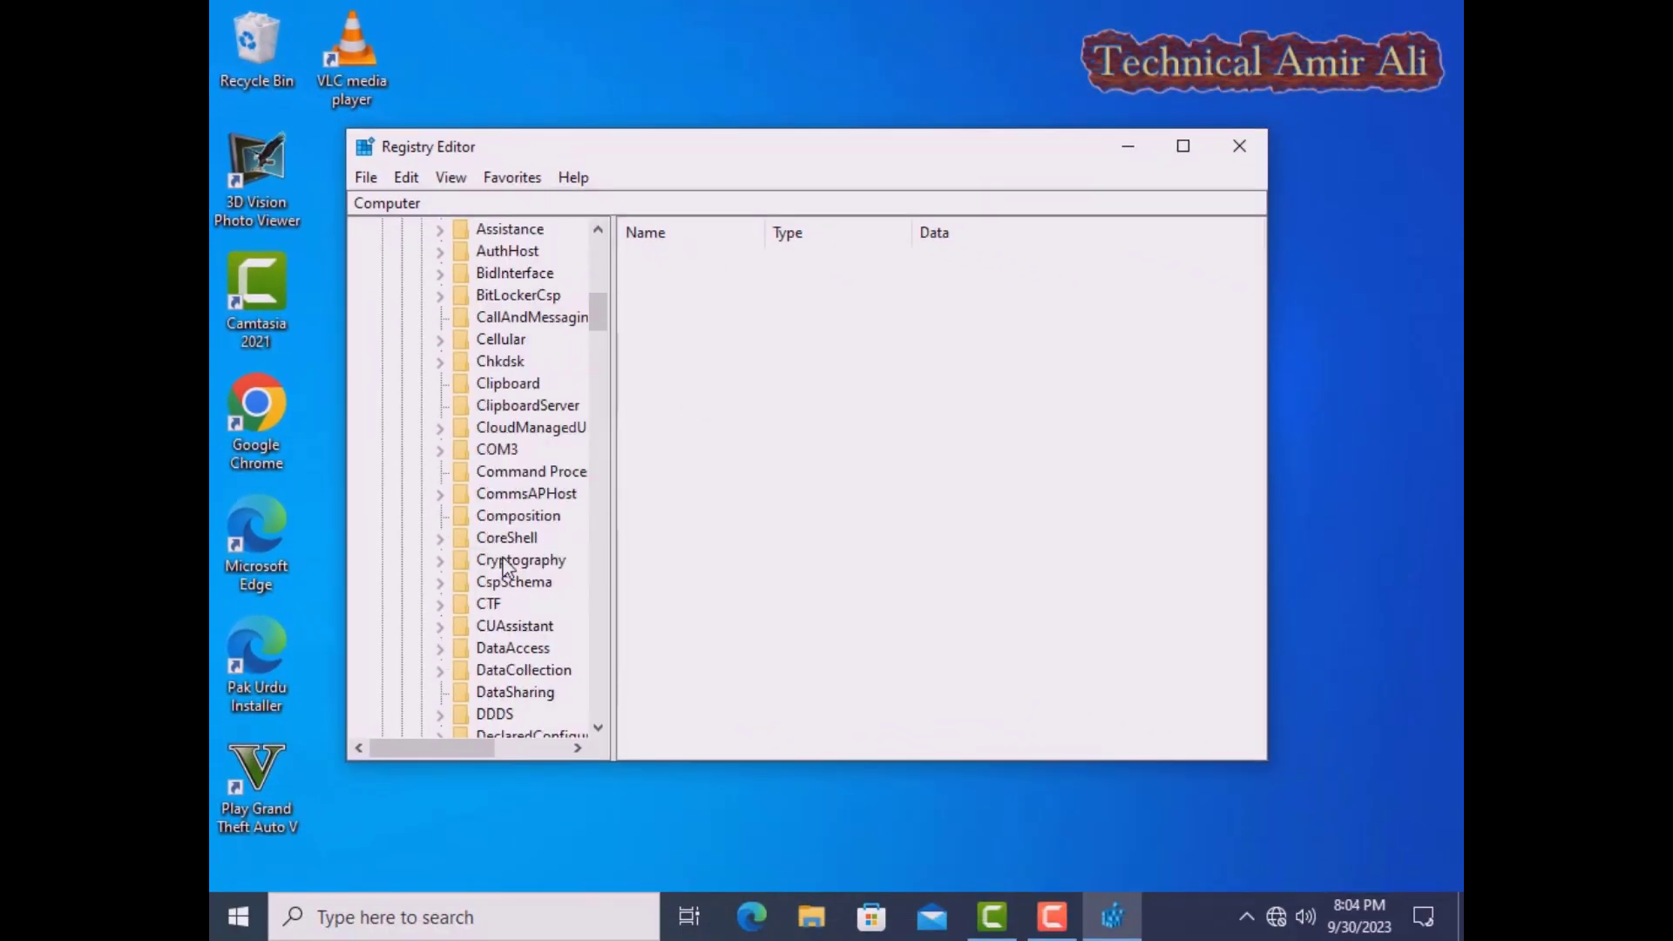
{"action": "scroll", "coordinate": [505, 565], "scroll_direction": "down", "scroll_amount": 20}
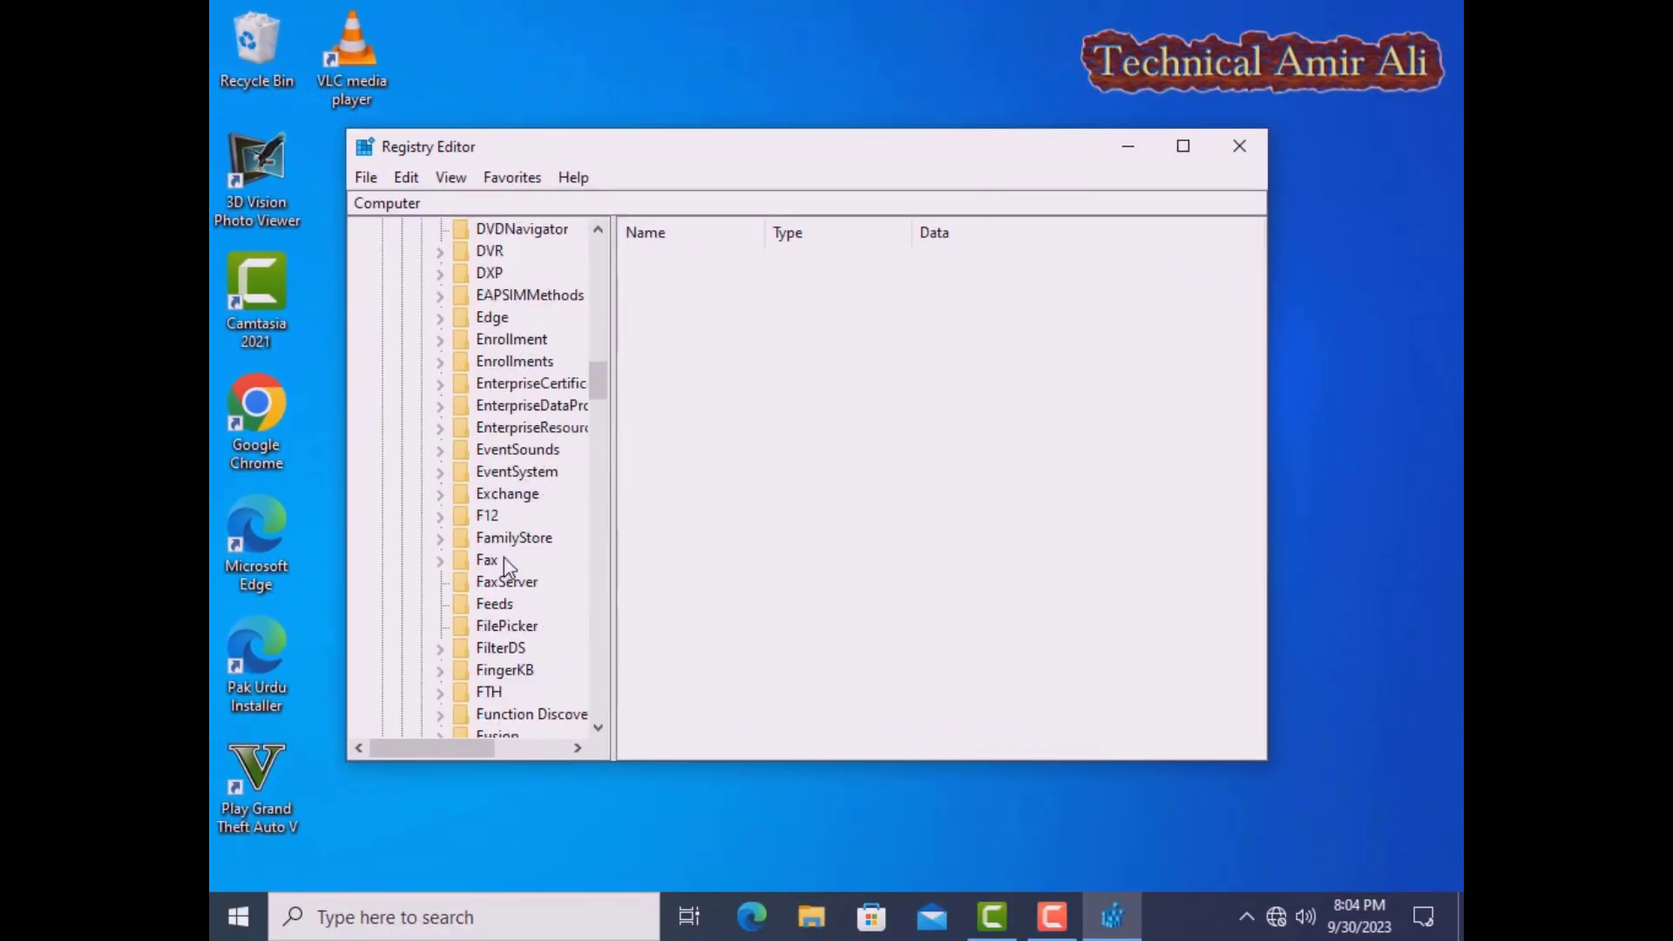
{"action": "scroll", "coordinate": [510, 565], "scroll_direction": "down", "scroll_amount": 13}
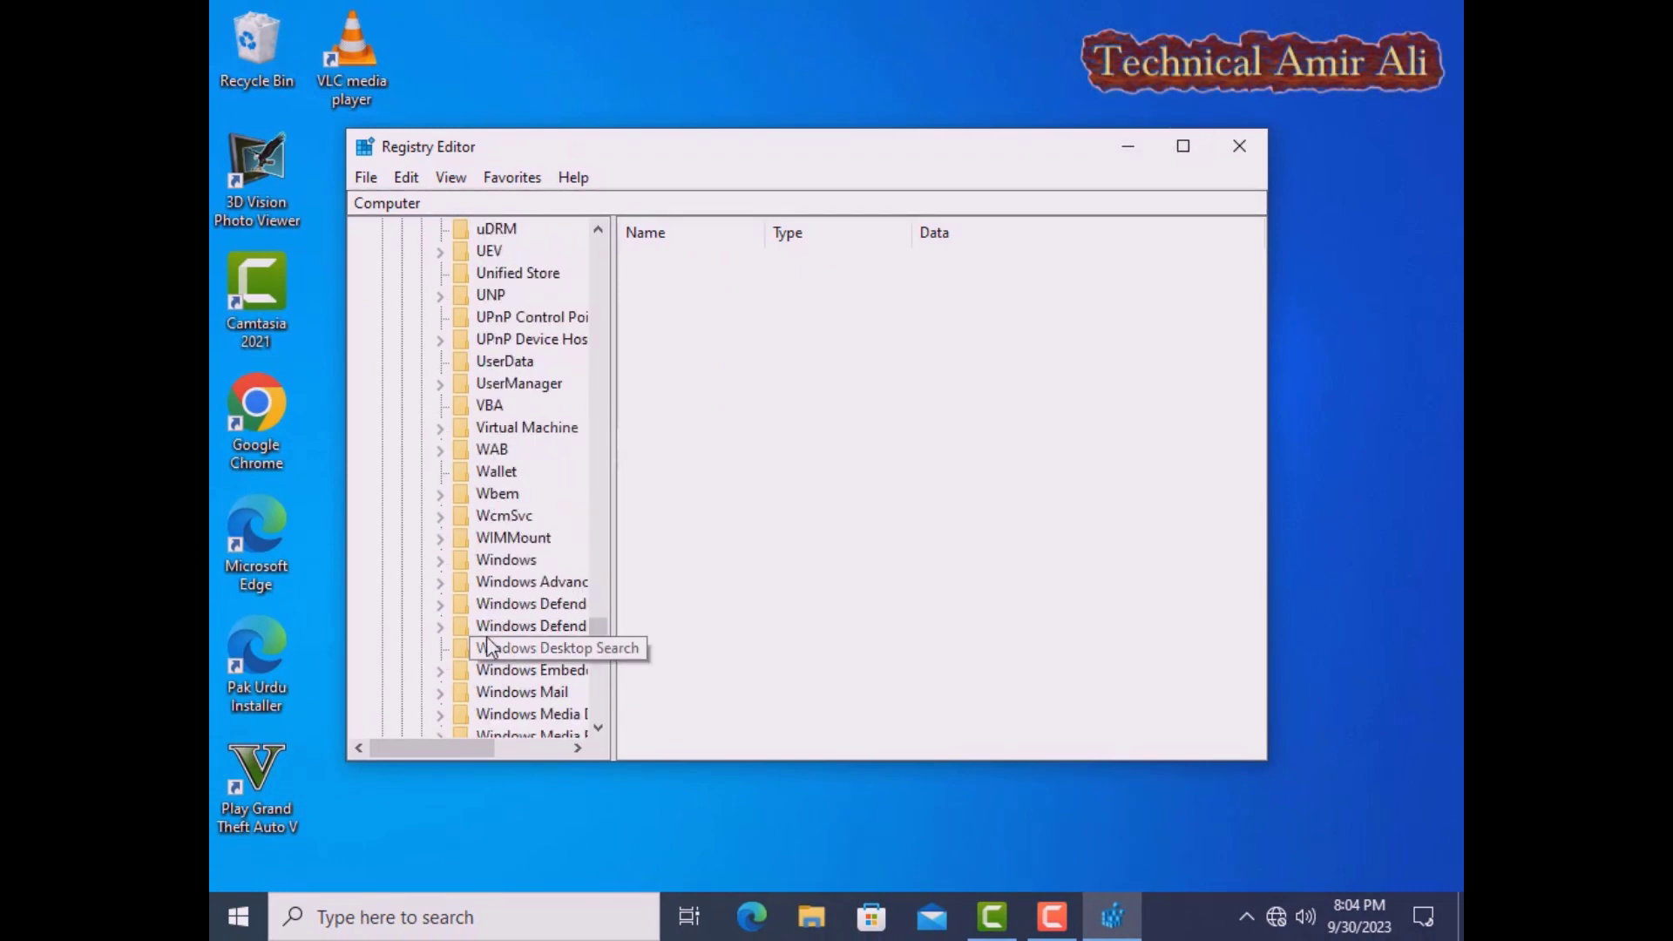
{"action": "left_click_drag", "start_coordinate": [612, 510], "coordinate": [724, 510]}
{"action": "left_click_drag", "start_coordinate": [965, 346], "coordinate": [965, 346]}
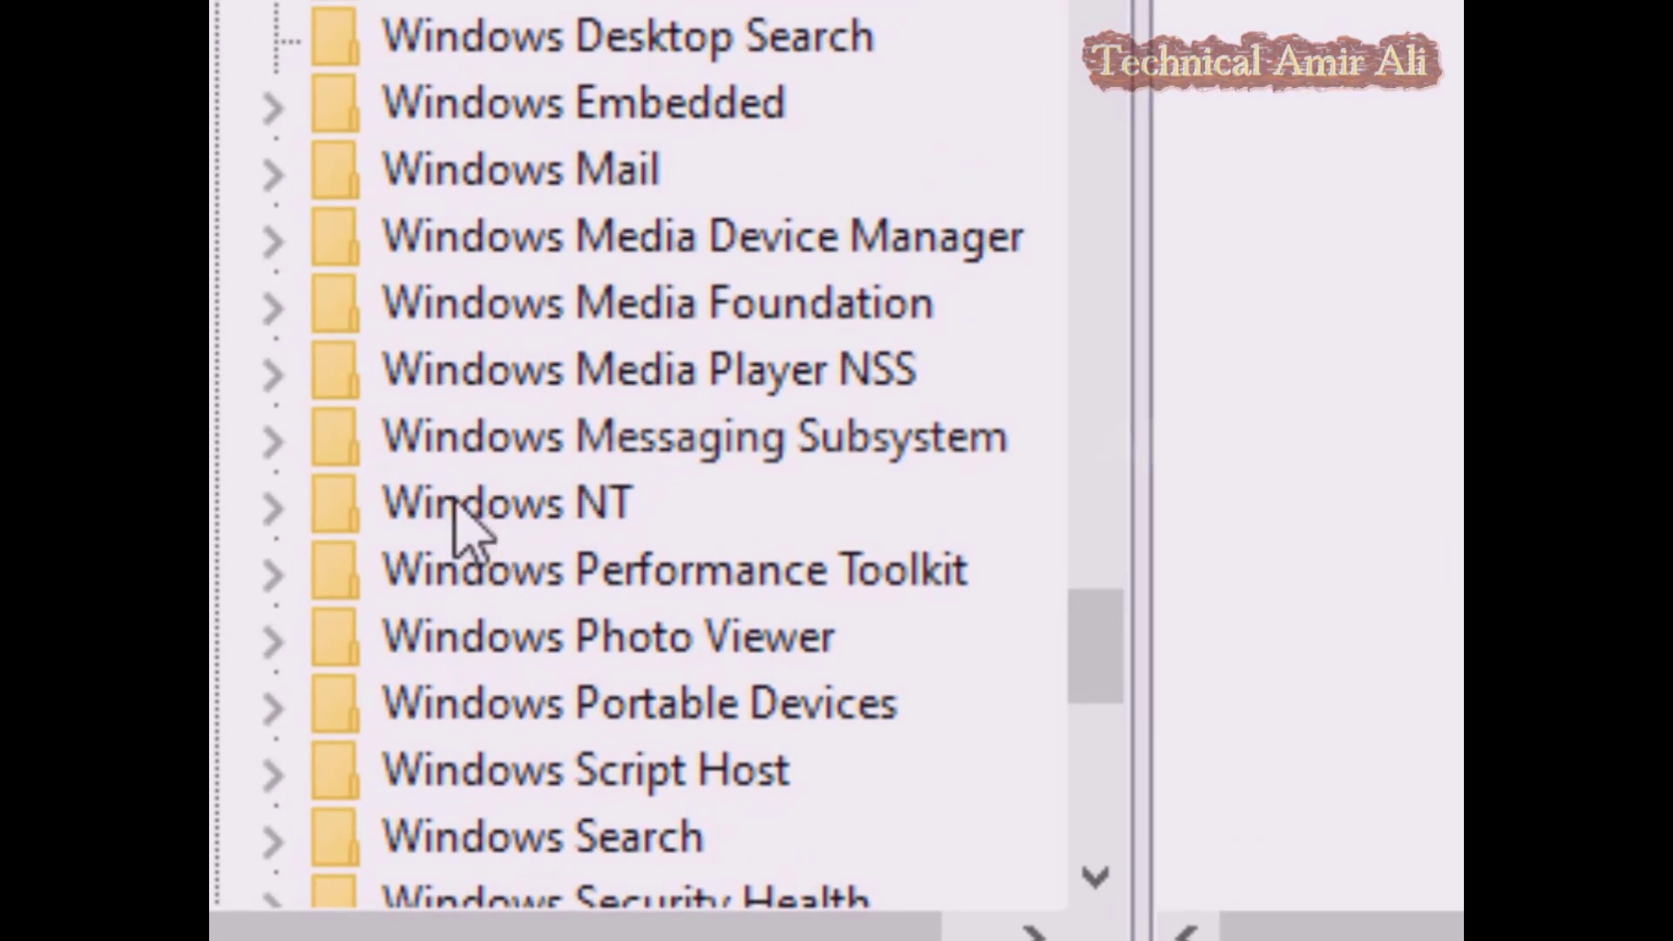
{"action": "left_click", "coordinate": [430, 549]}
{"action": "left_click", "coordinate": [345, 550]}
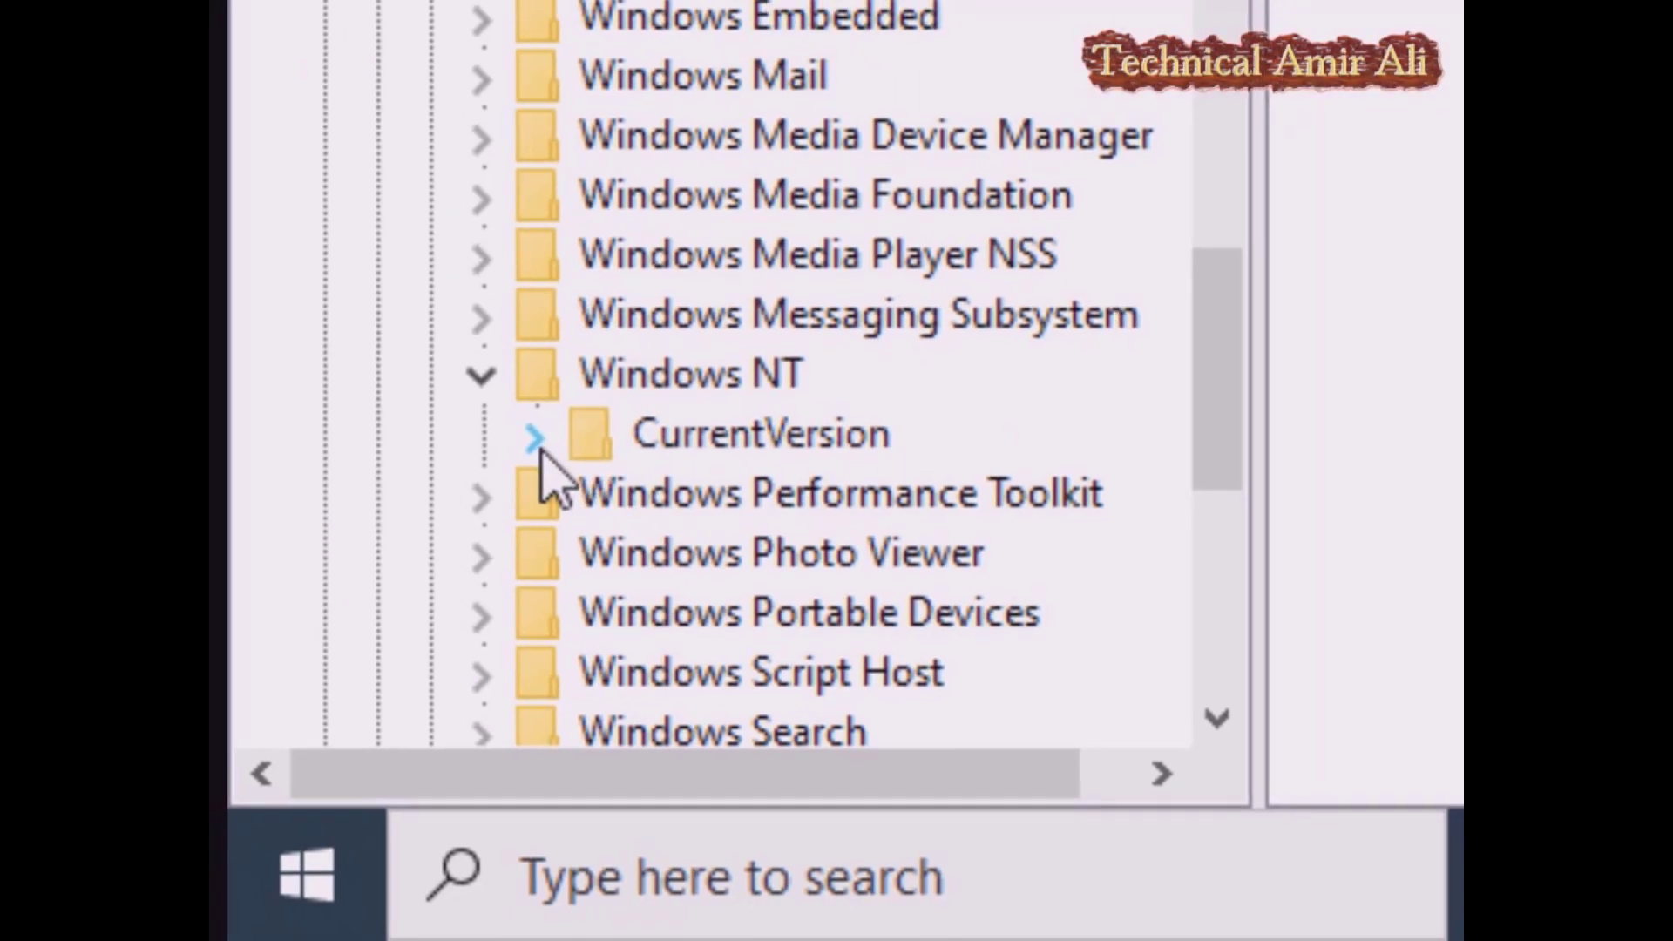
- Expand CurrentVersion under Windows NT, and select and expand its ProfileList key
{"action": "left_click", "coordinate": [538, 446]}
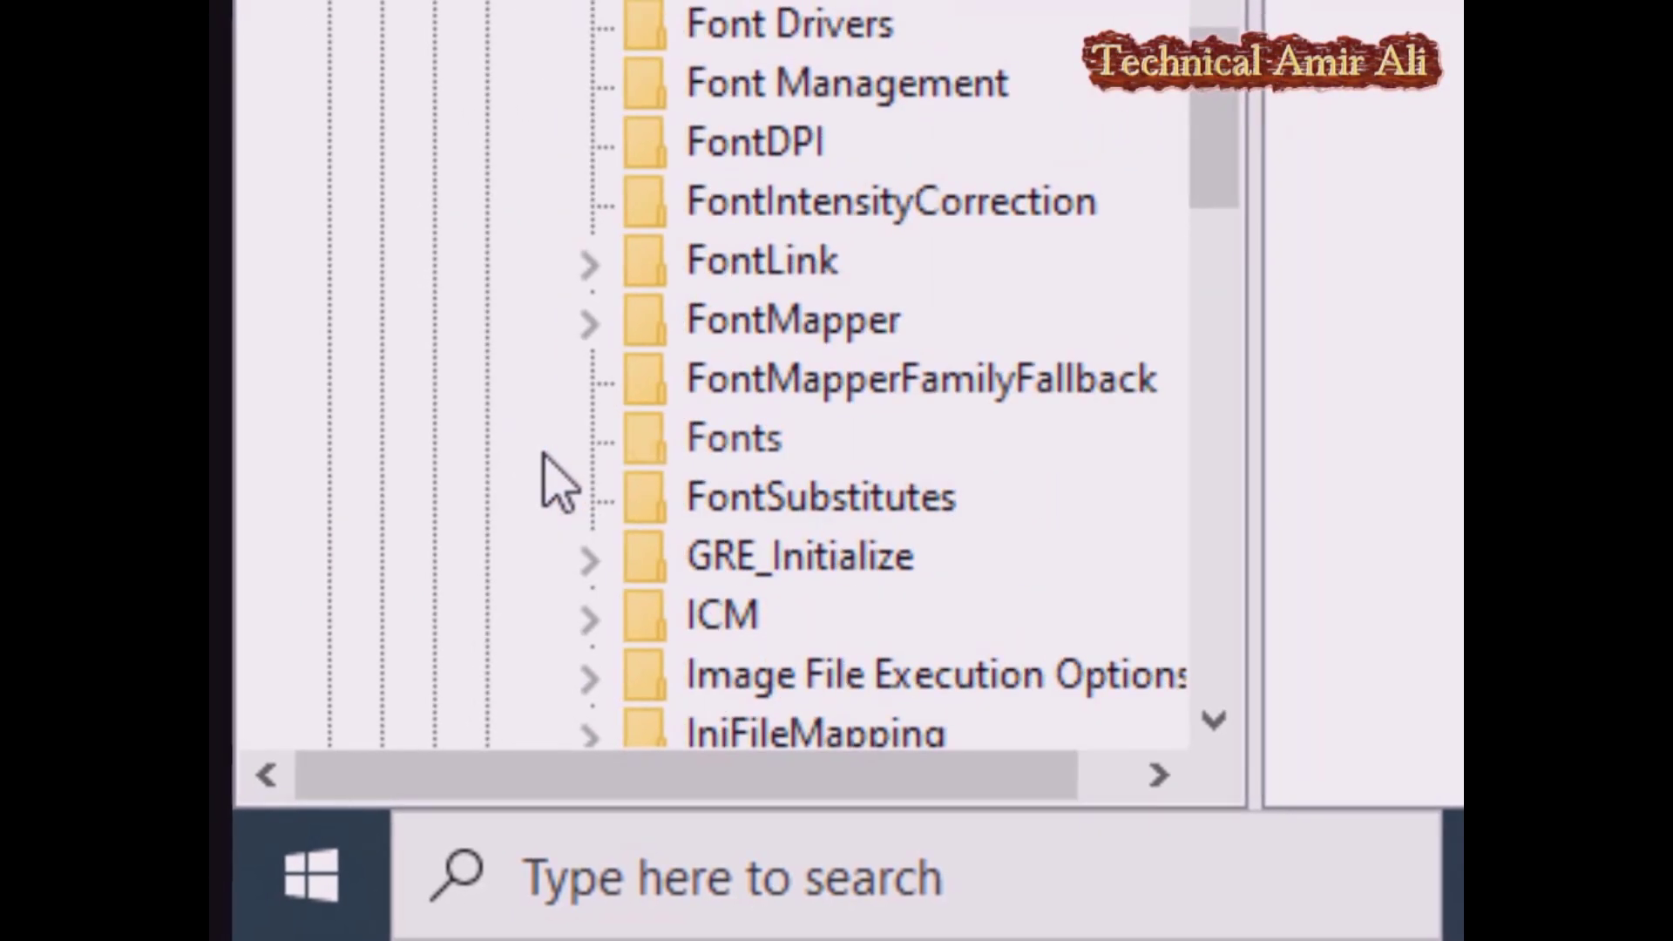
{"action": "left_click_drag", "start_coordinate": [1218, 94], "coordinate": [1219, 115]}
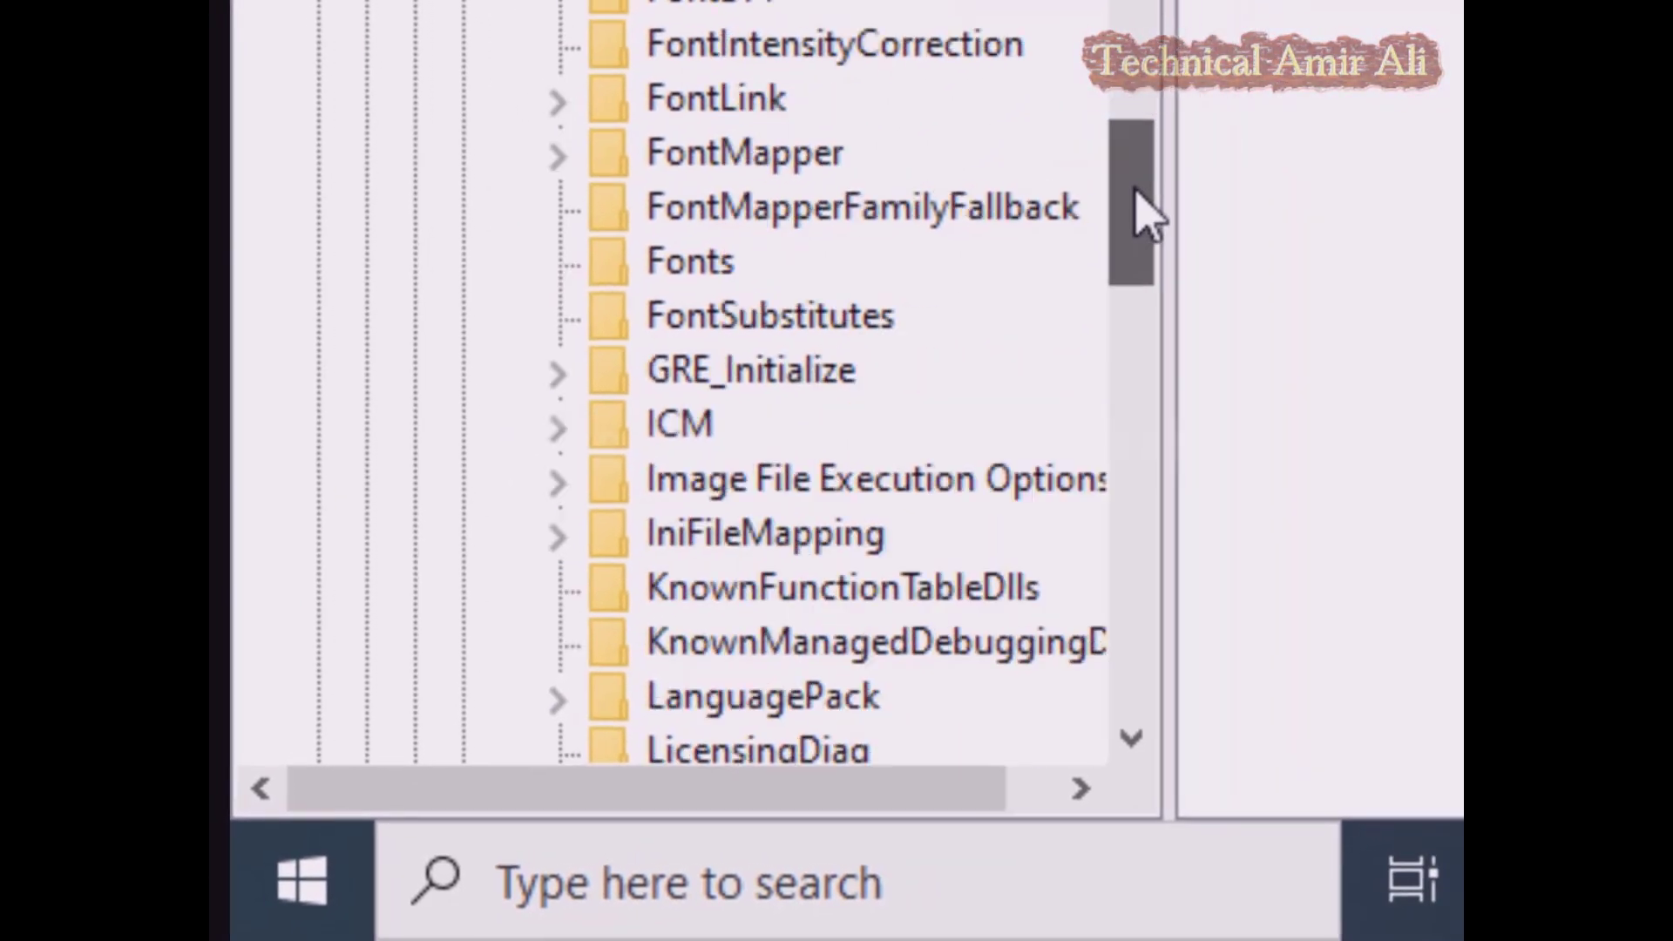
{"action": "left_click_drag", "start_coordinate": [1136, 193], "coordinate": [1130, 310]}
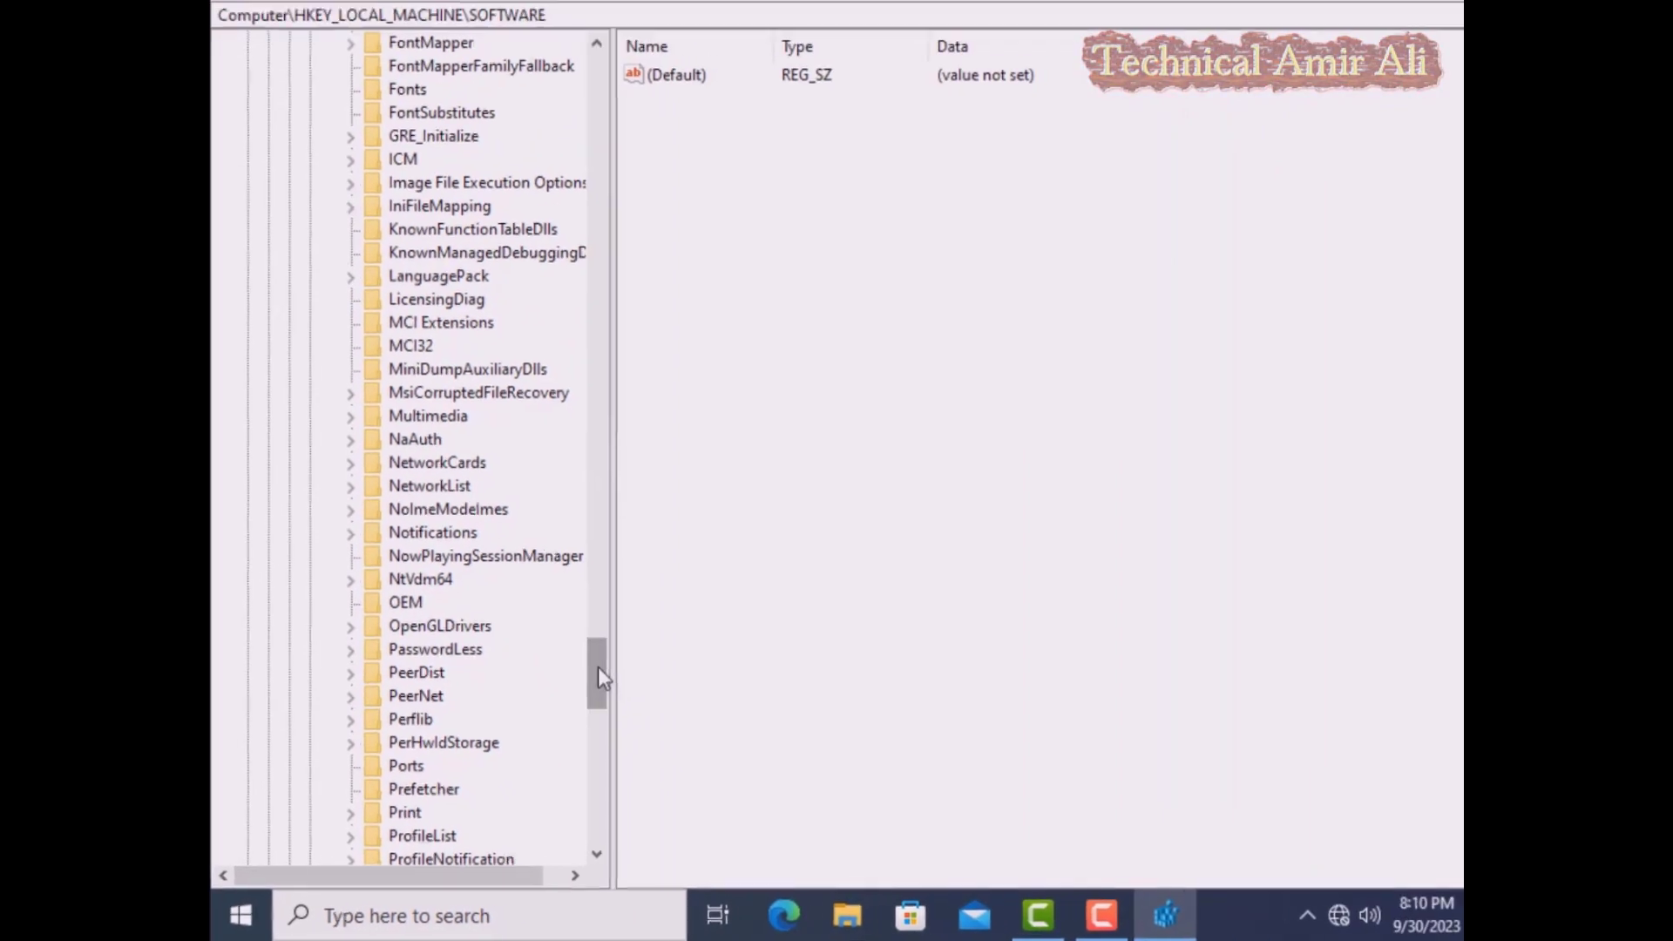
{"action": "left_click_drag", "start_coordinate": [572, 693], "coordinate": [569, 737]}
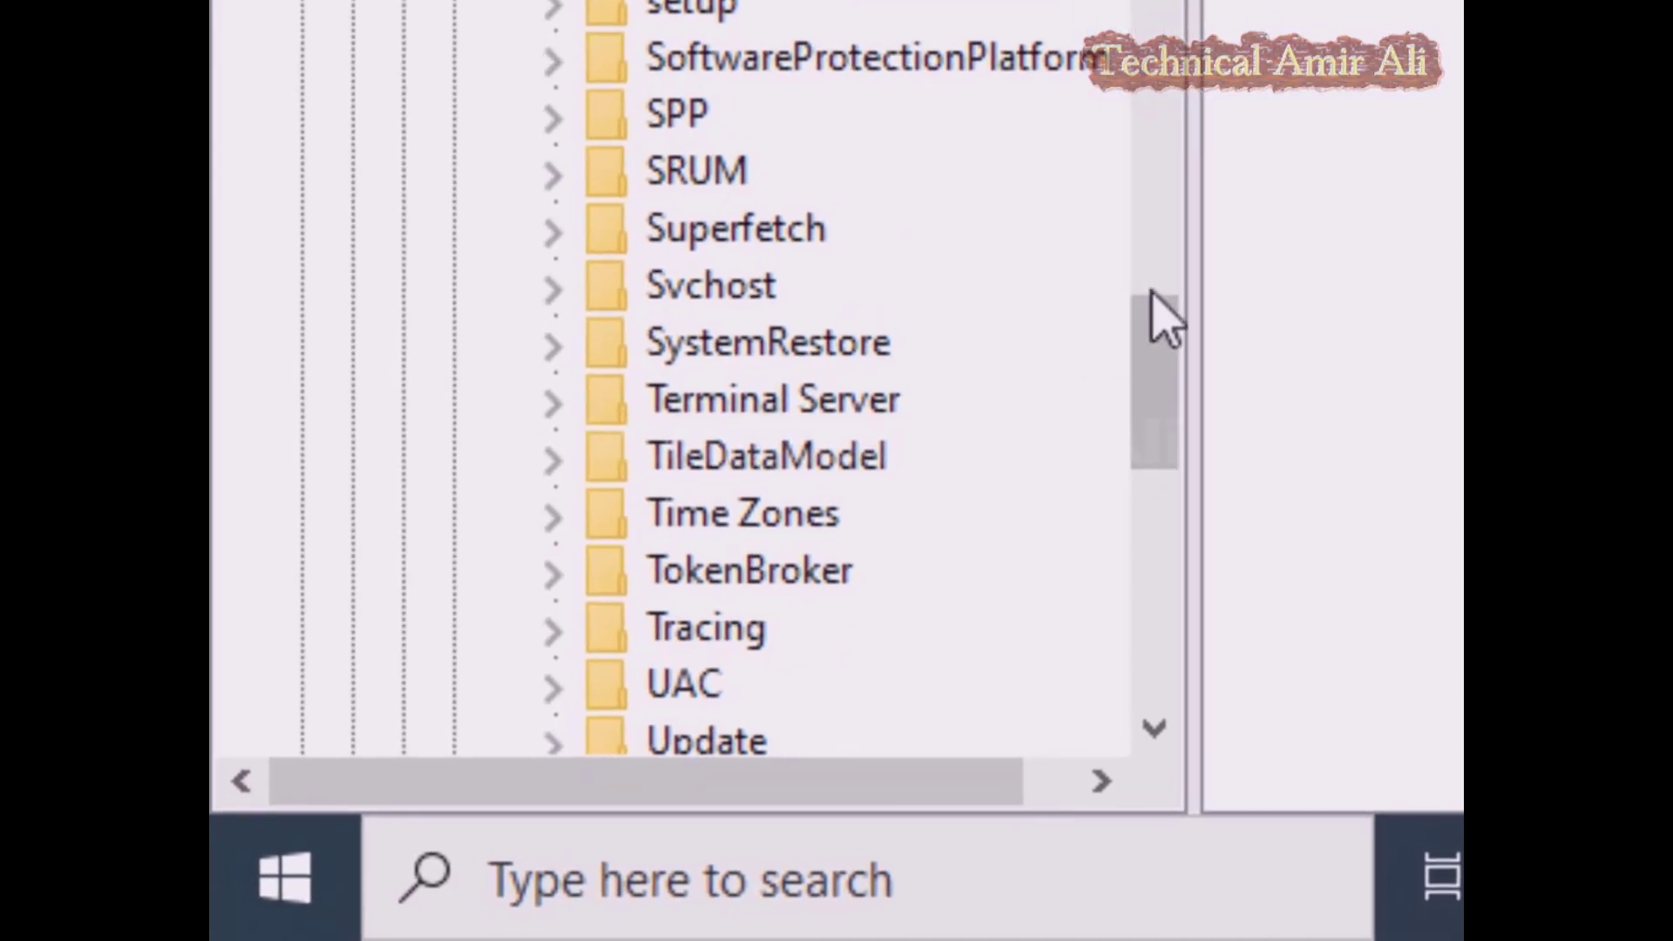
{"action": "left_click_drag", "start_coordinate": [1156, 366], "coordinate": [1159, 307]}
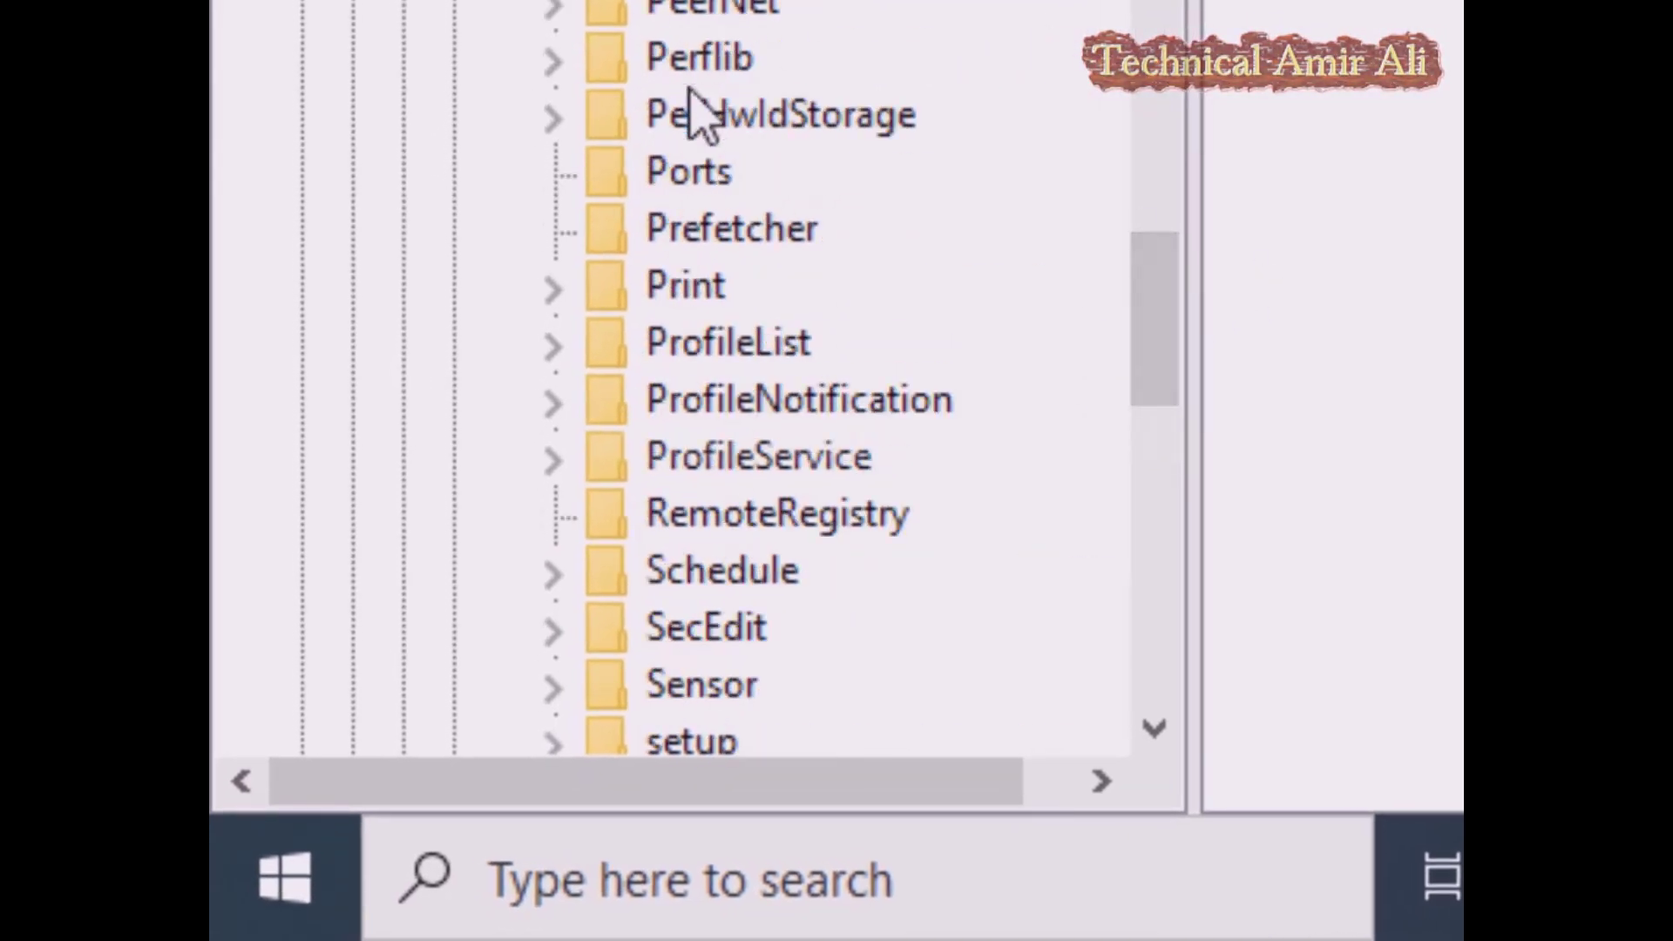
{"action": "left_click", "coordinate": [732, 344]}
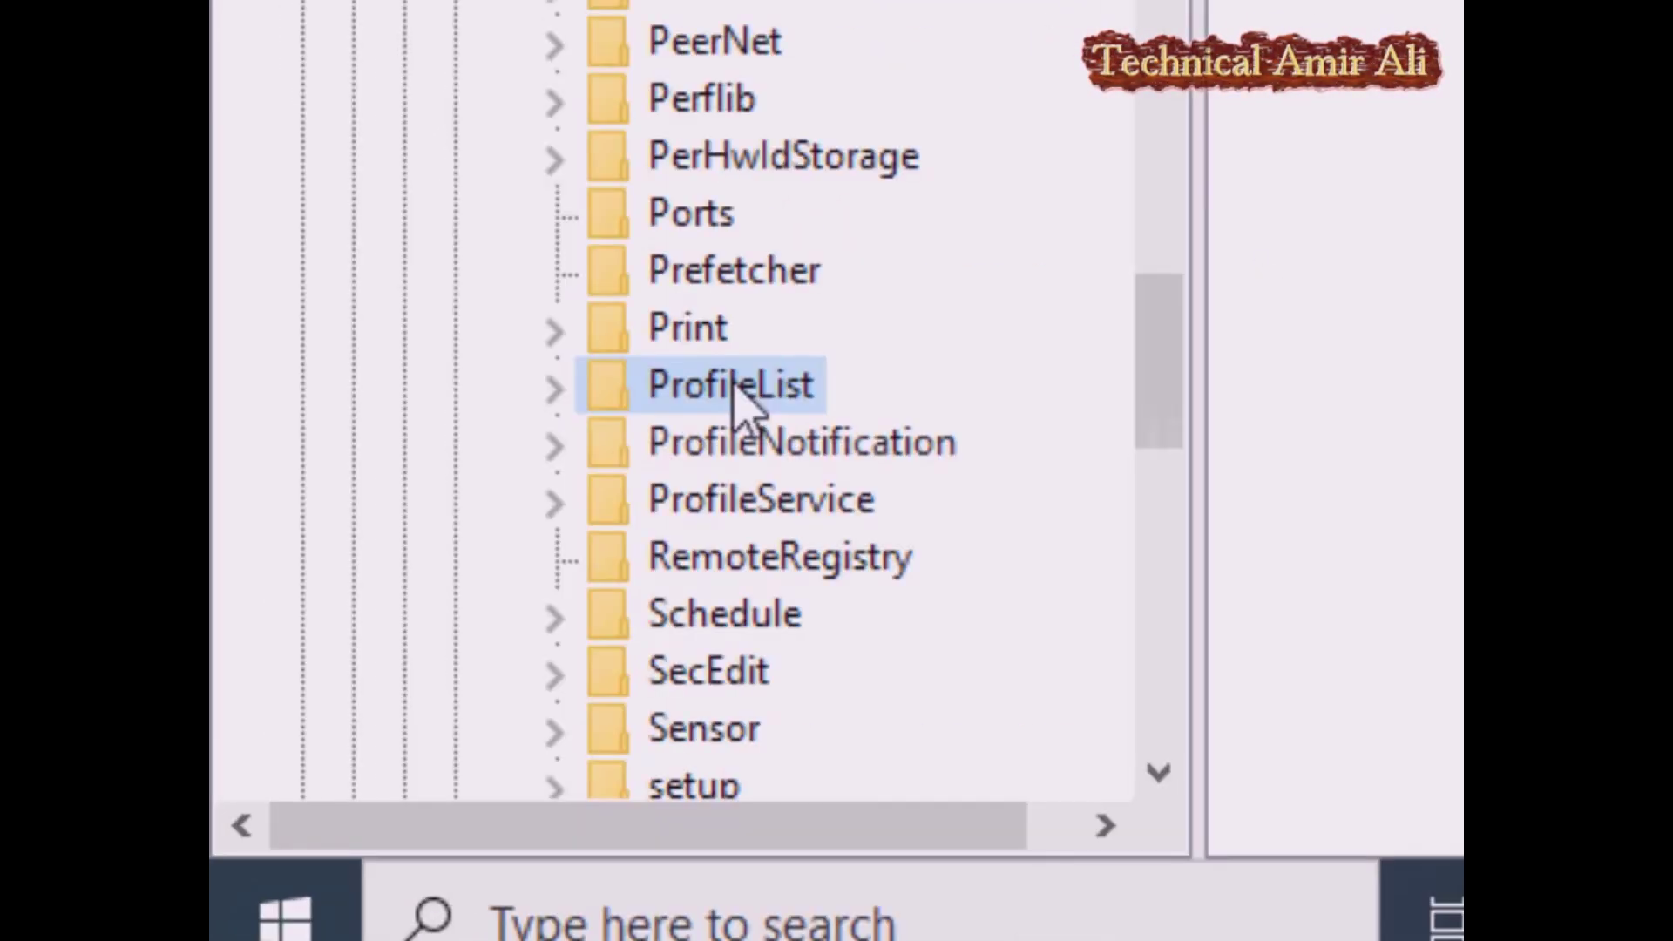
{"action": "left_click", "coordinate": [553, 387]}
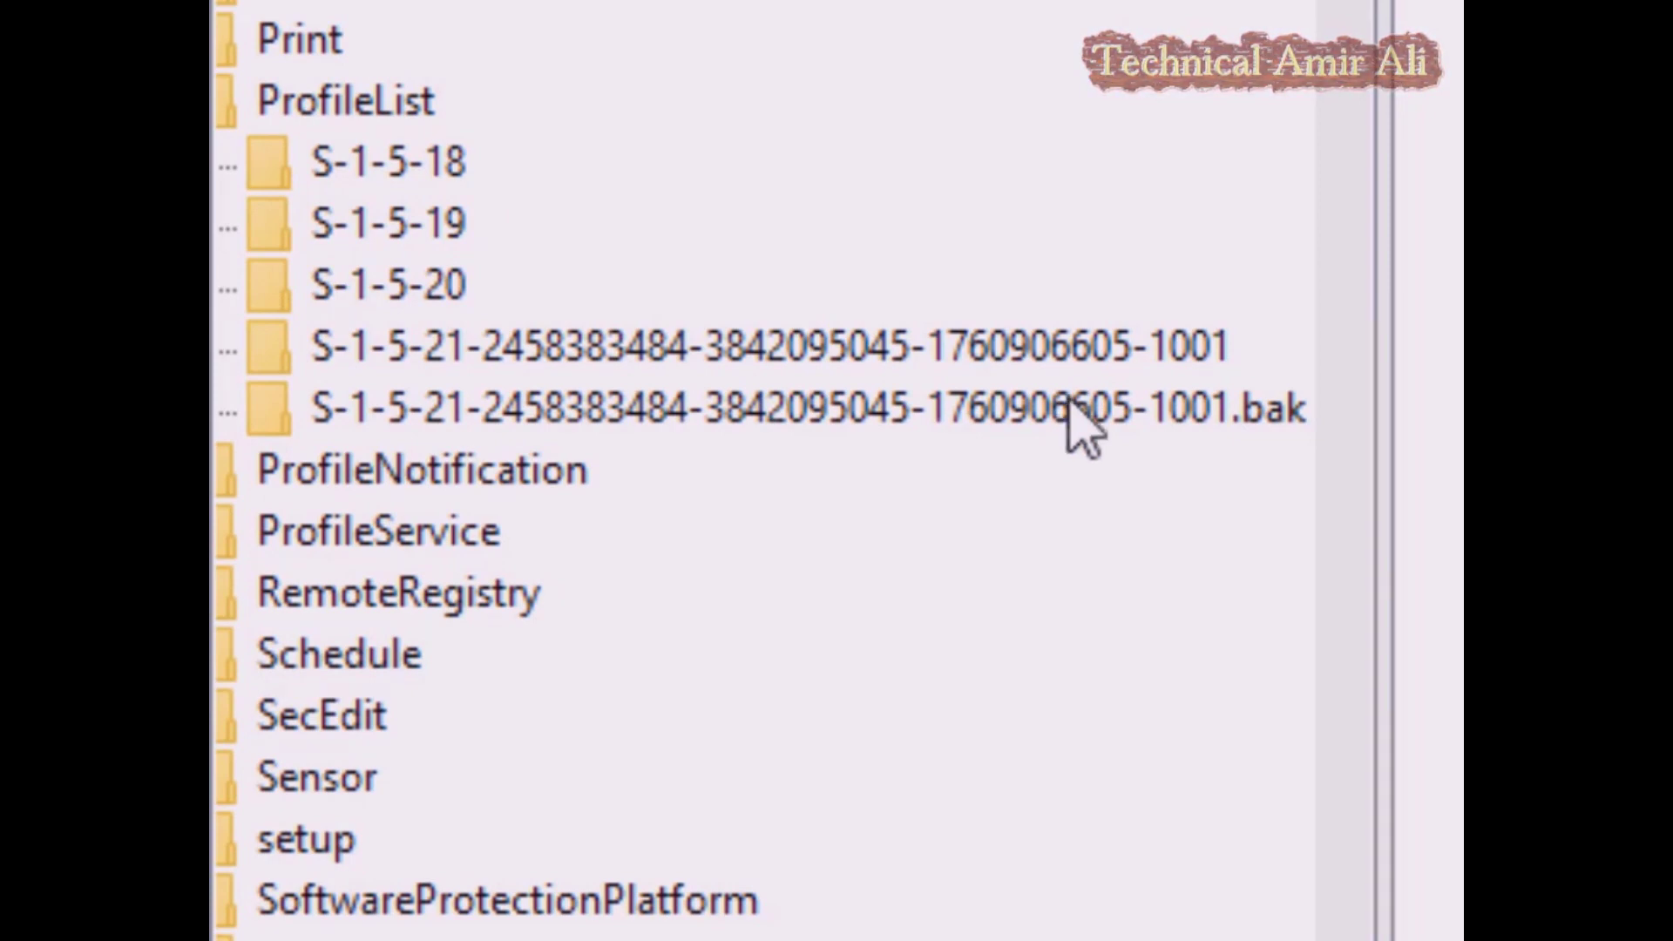
- Copy the ProfileImagePath value data from the ProfileList subkey ending in .bak and close the value editor
{"action": "left_click", "coordinate": [730, 411]}
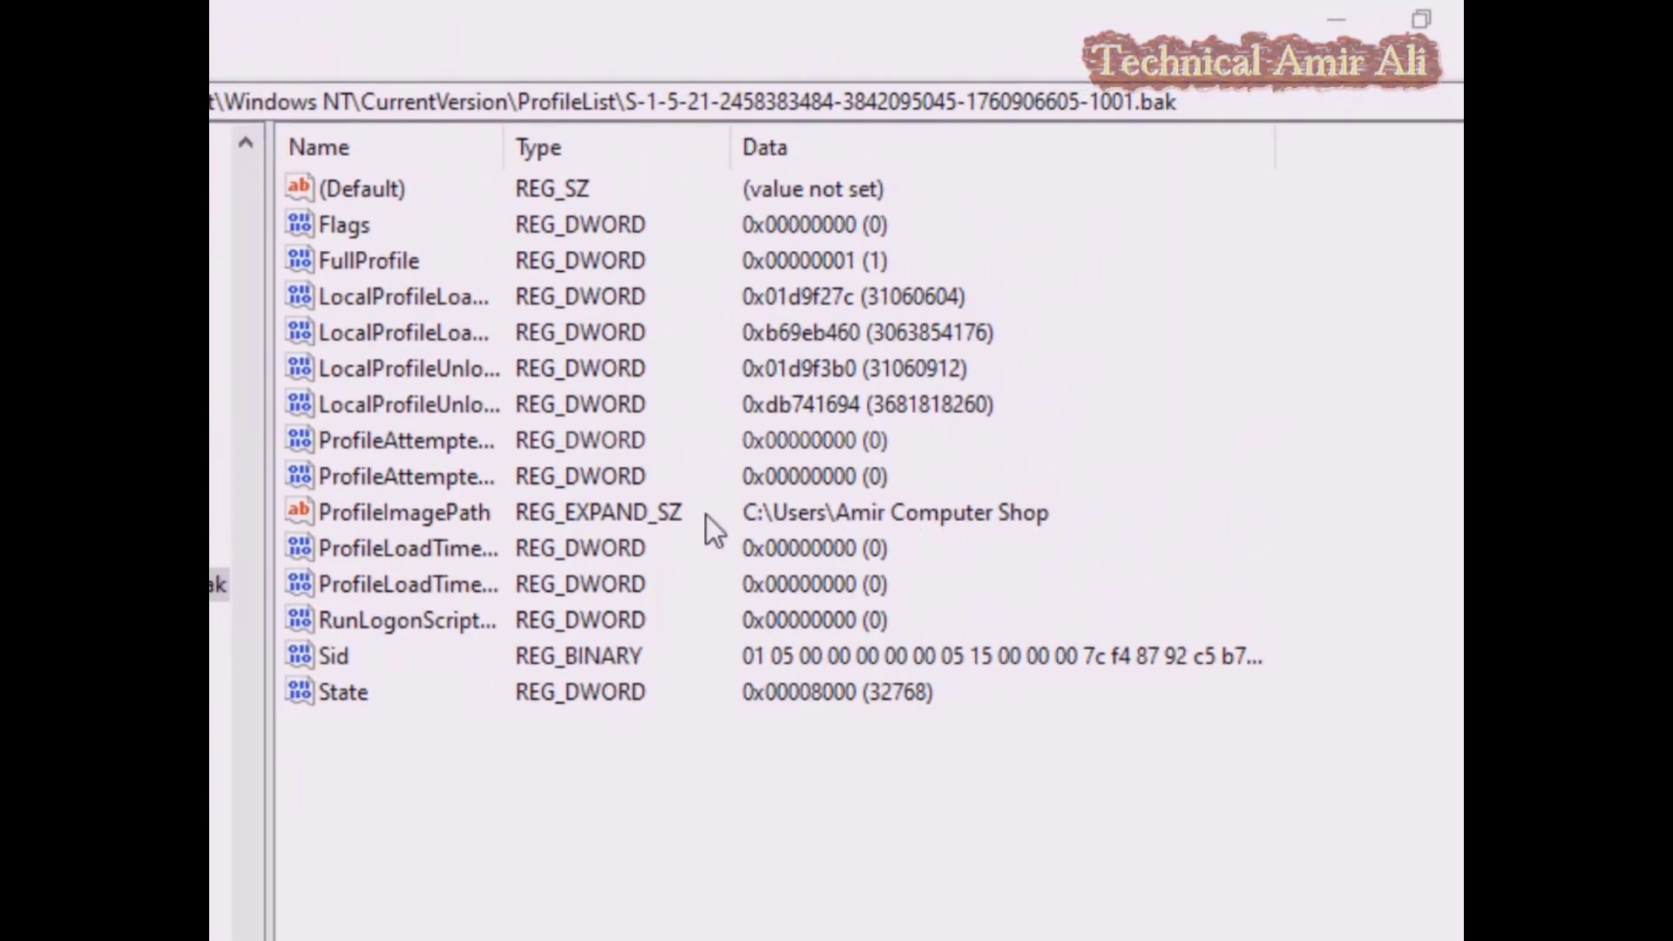
{"action": "left_click", "coordinate": [405, 514]}
{"action": "right_click", "coordinate": [406, 514]}
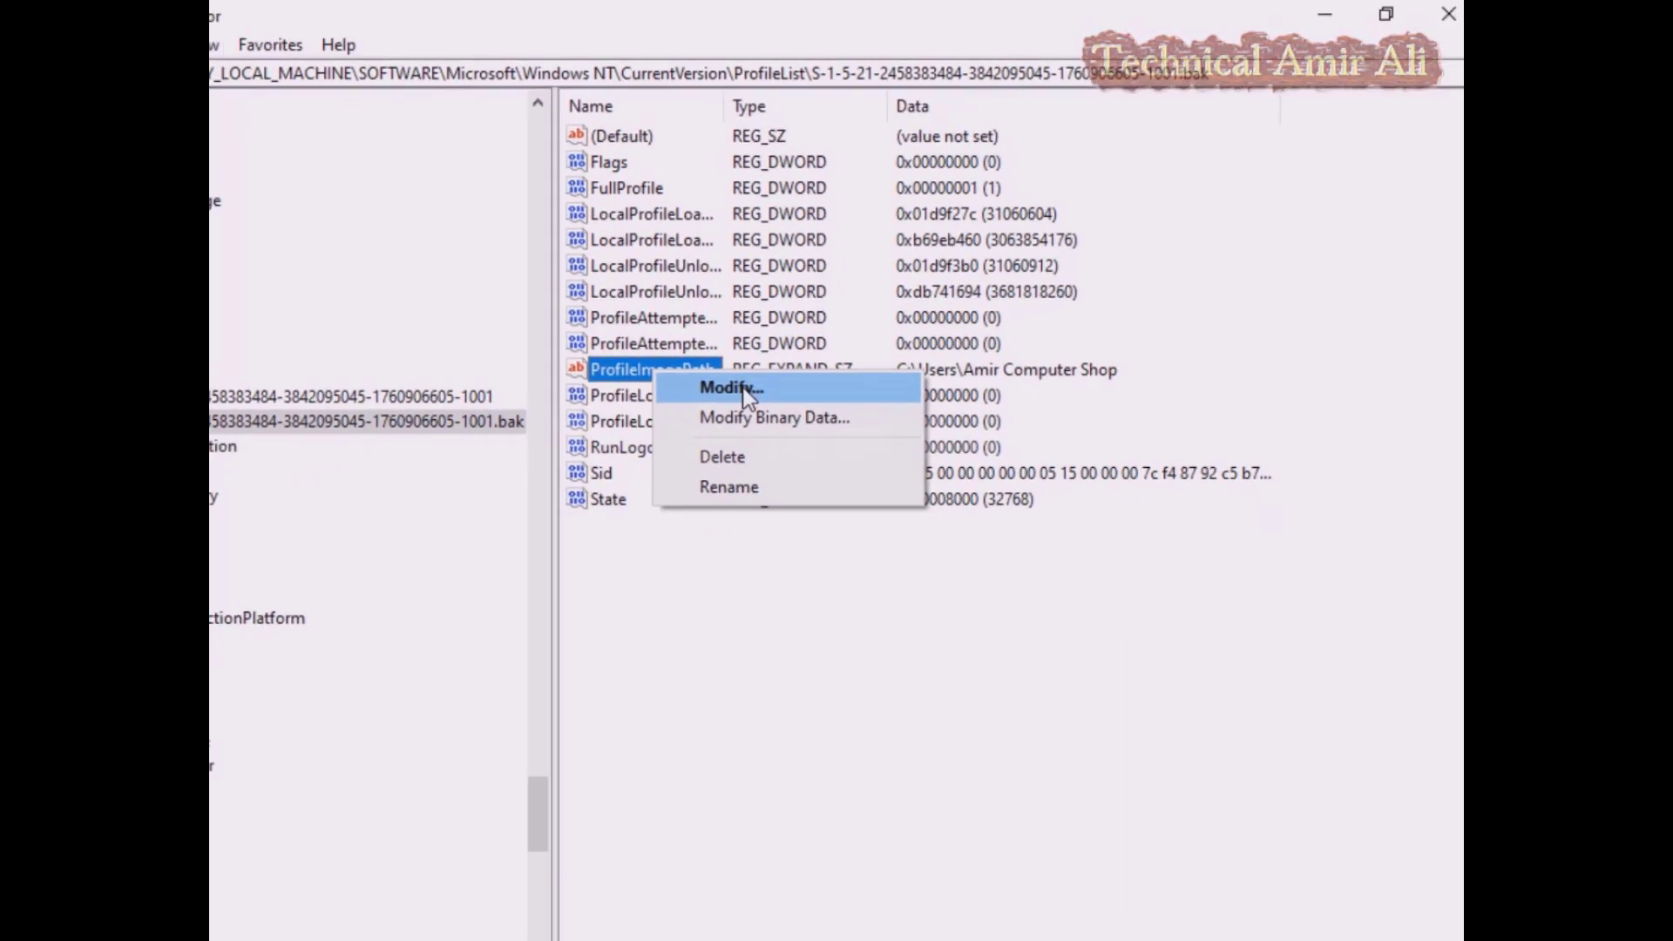
{"action": "left_click", "coordinate": [523, 538]}
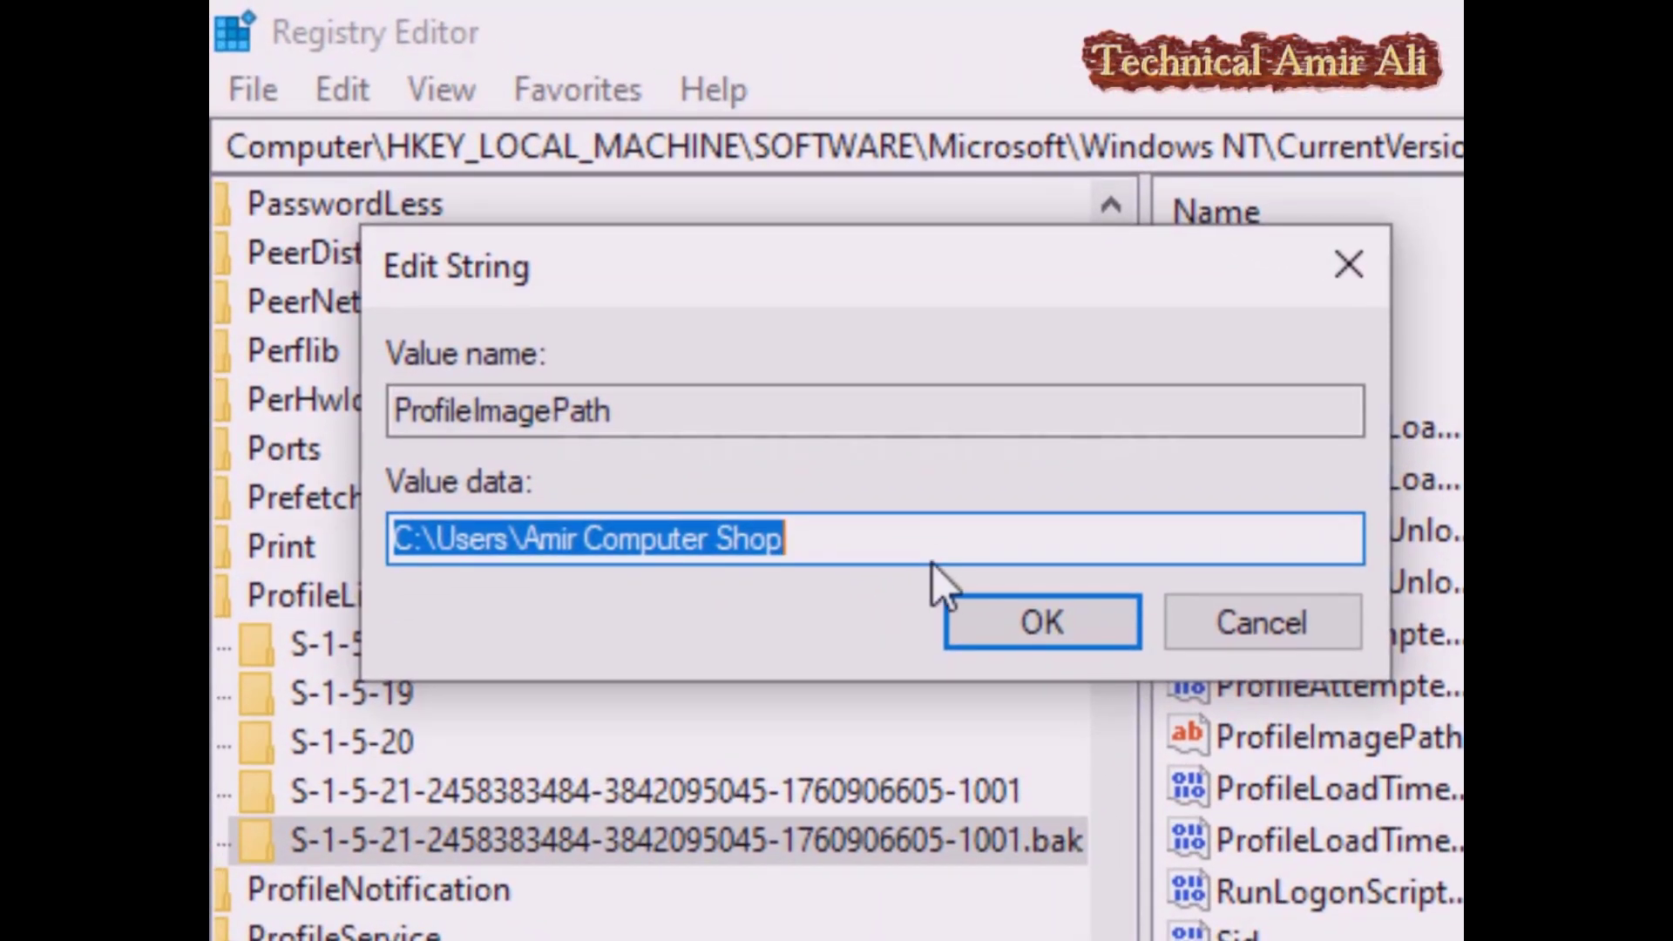
{"action": "right_click", "coordinate": [906, 547]}
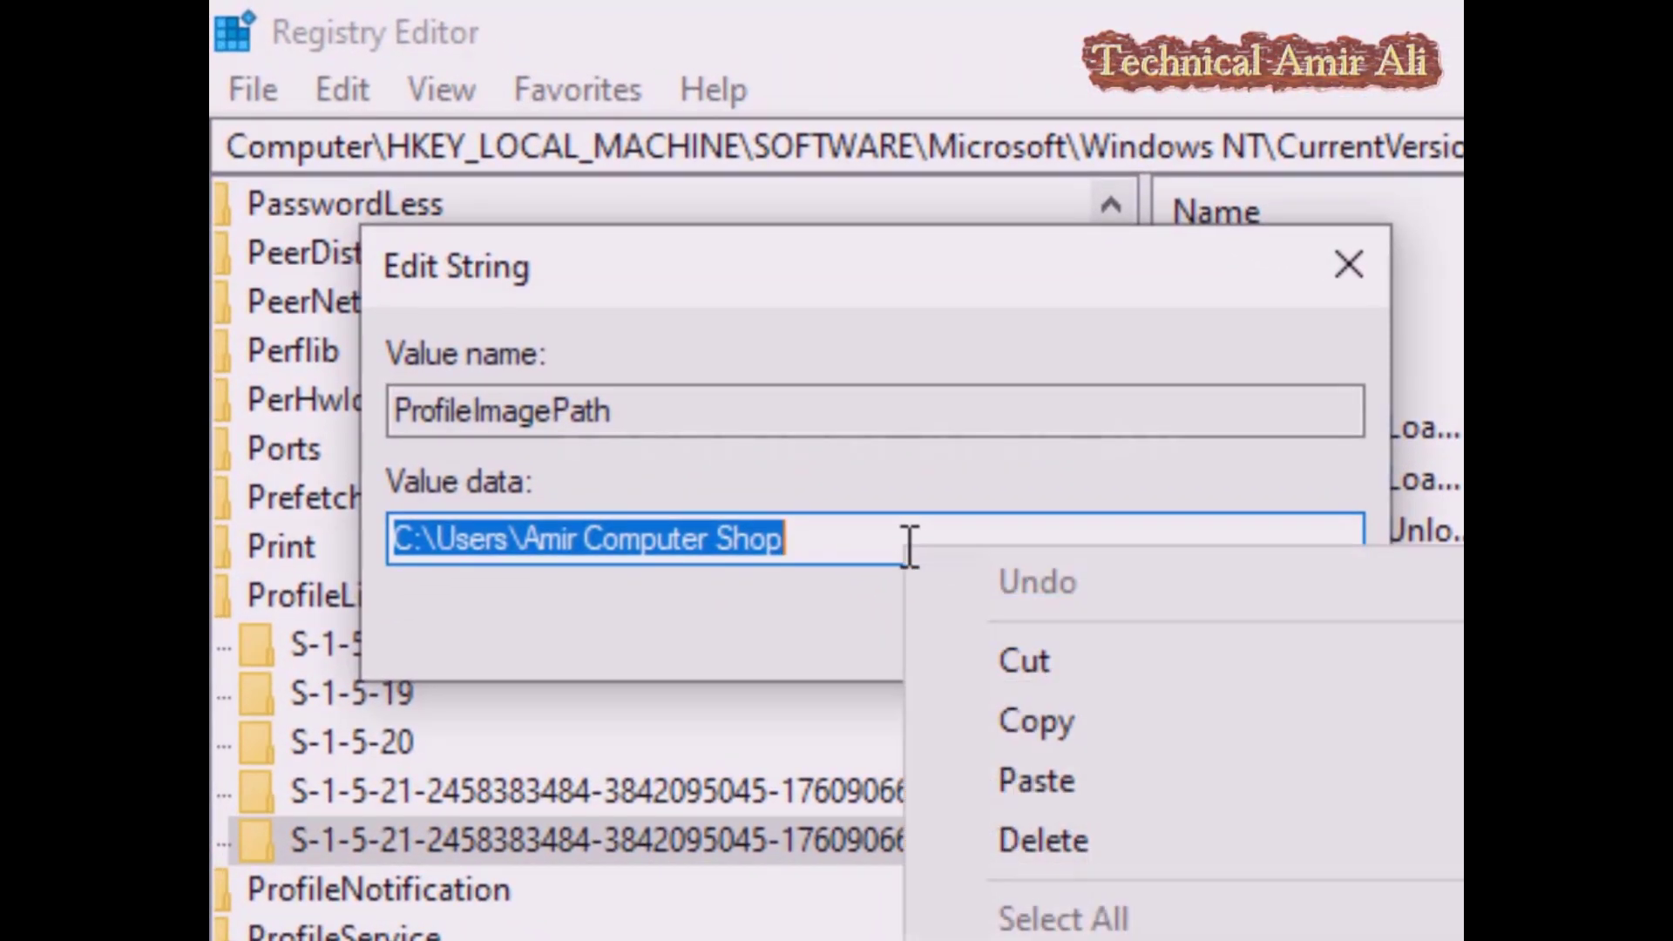
{"action": "left_click", "coordinate": [1020, 735]}
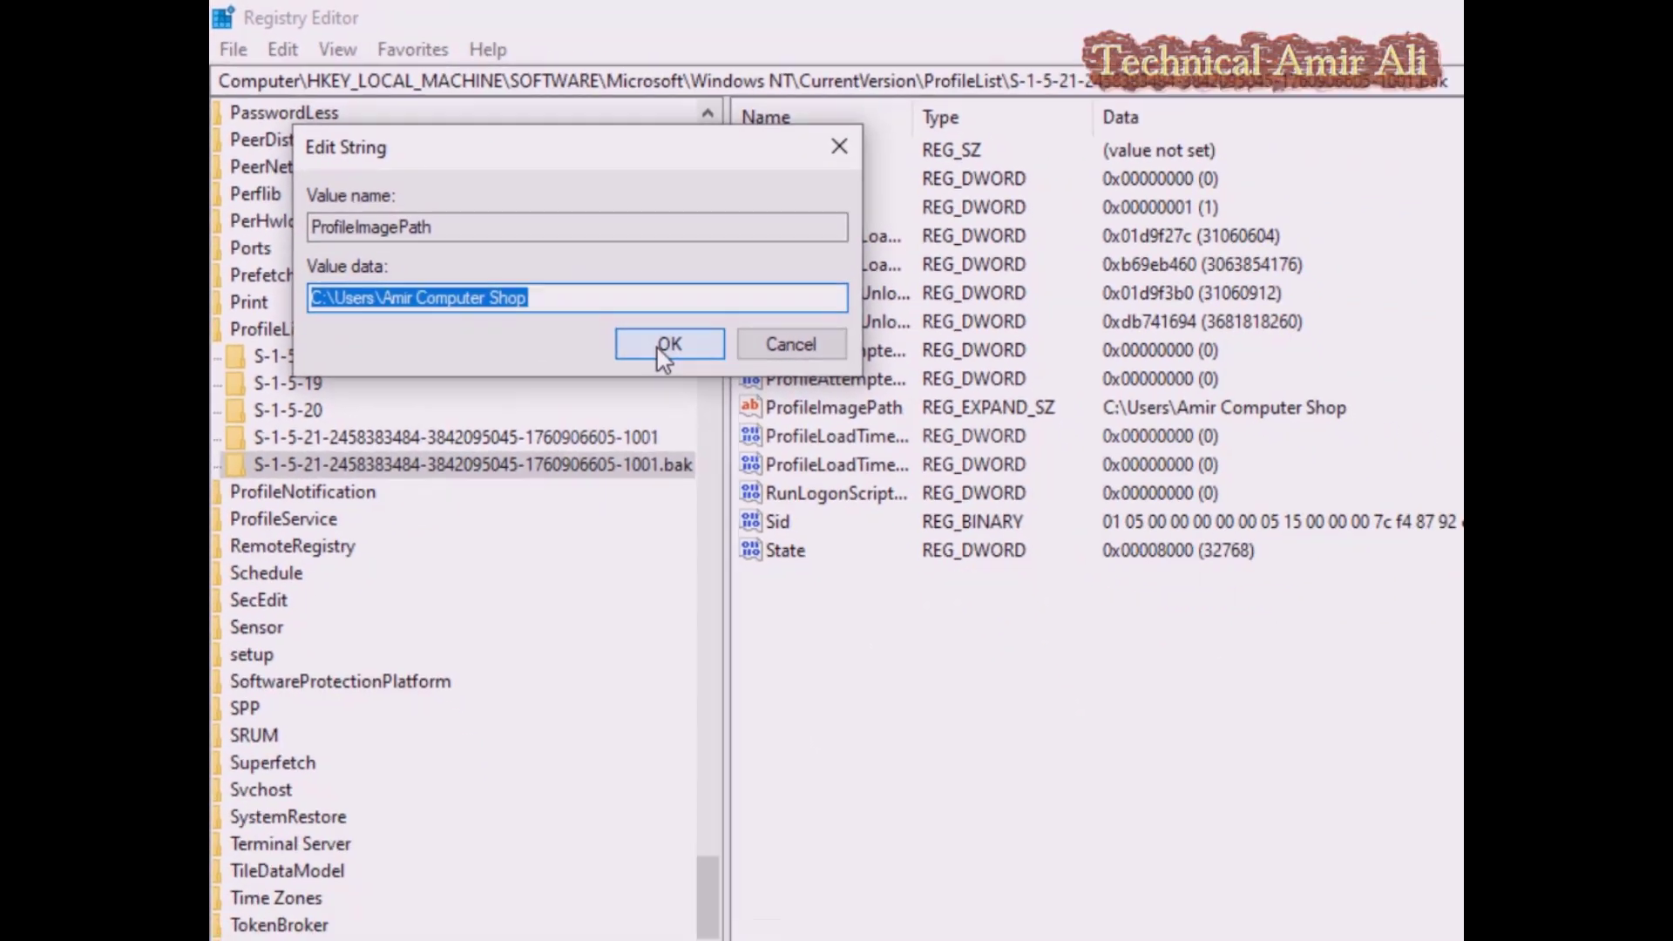
{"action": "left_click", "coordinate": [1042, 620]}
- Permanently delete the ProfileList subkey ending in .bak
{"action": "right_click", "coordinate": [507, 379]}
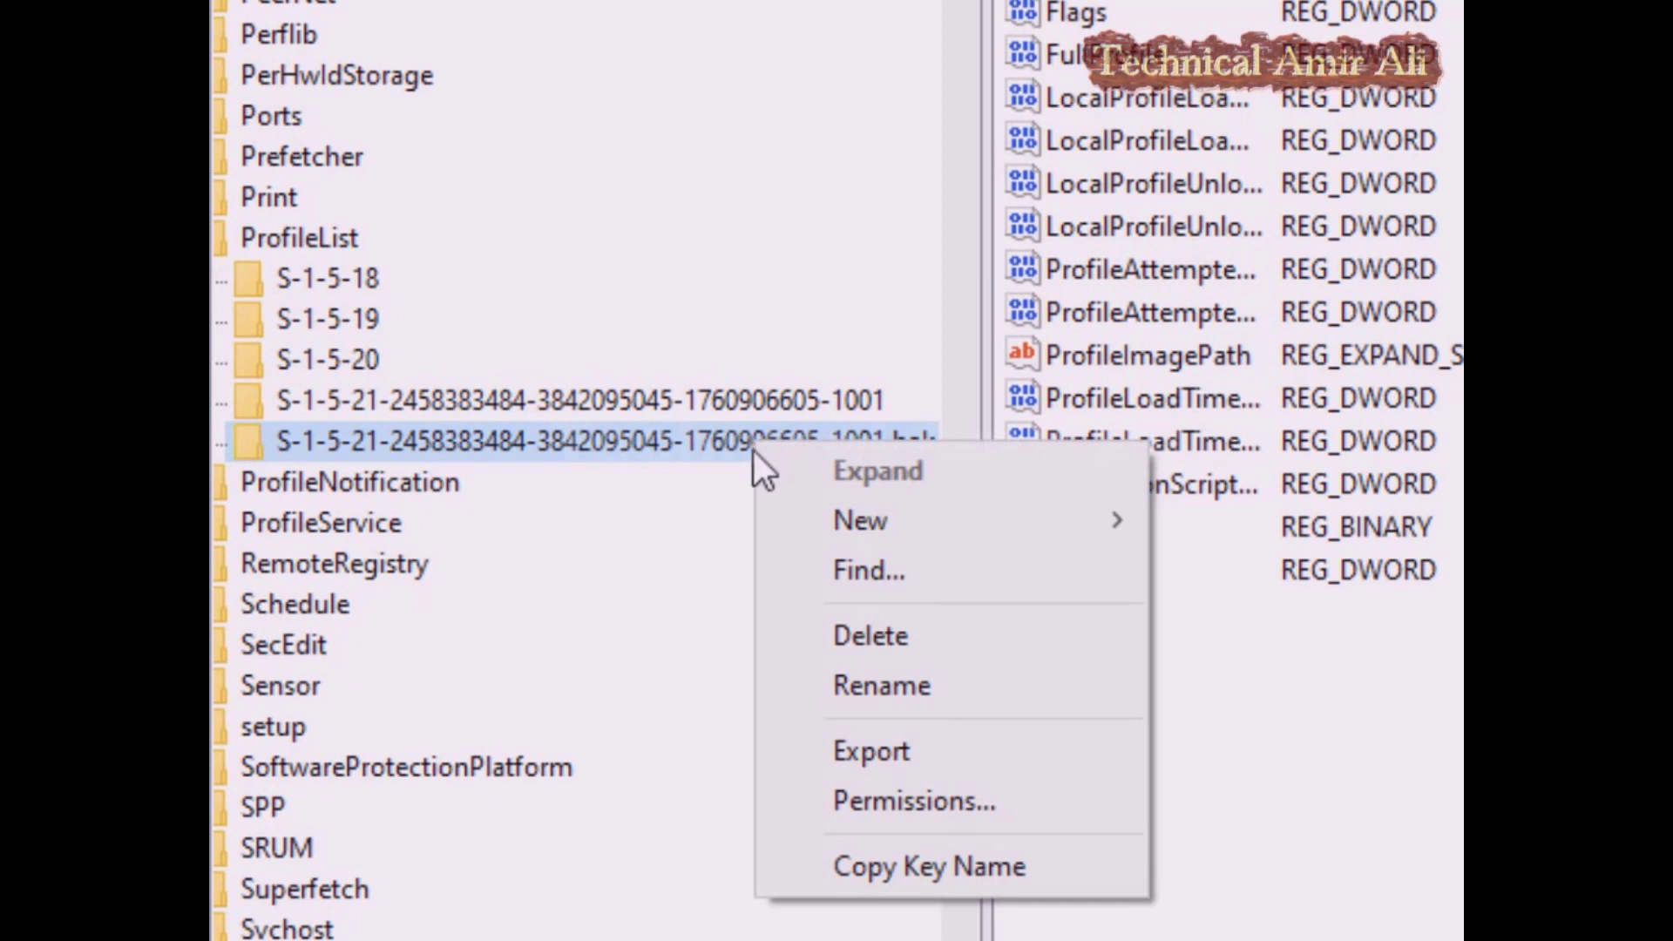
{"action": "left_click", "coordinate": [870, 641]}
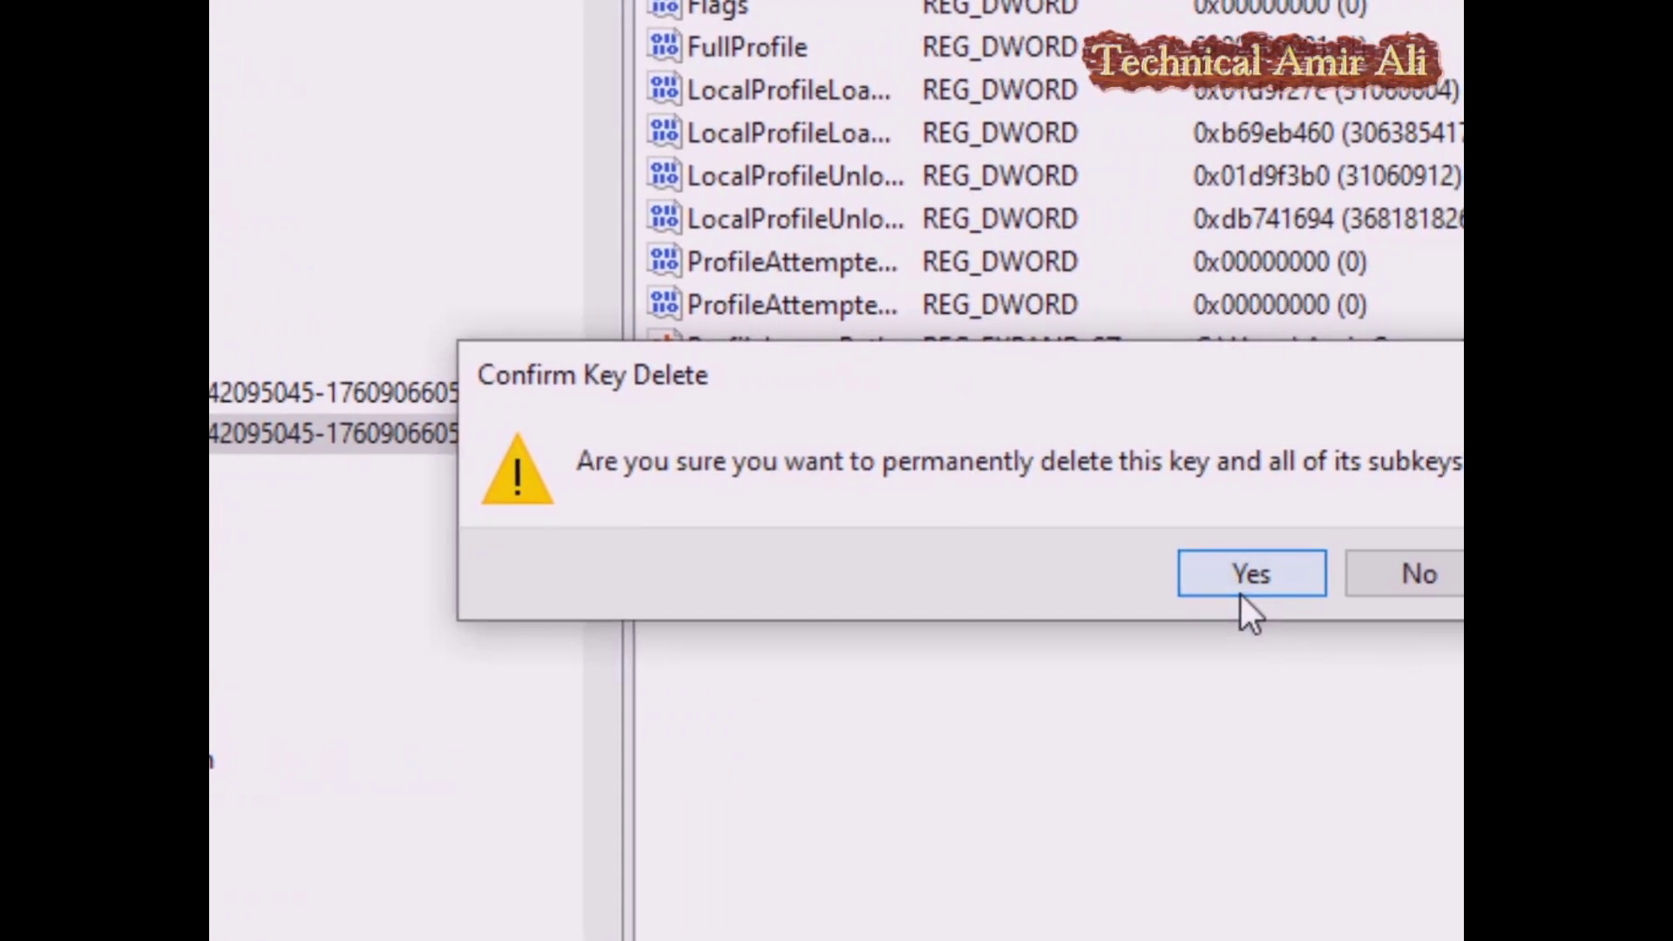
{"action": "left_click", "coordinate": [1246, 583]}
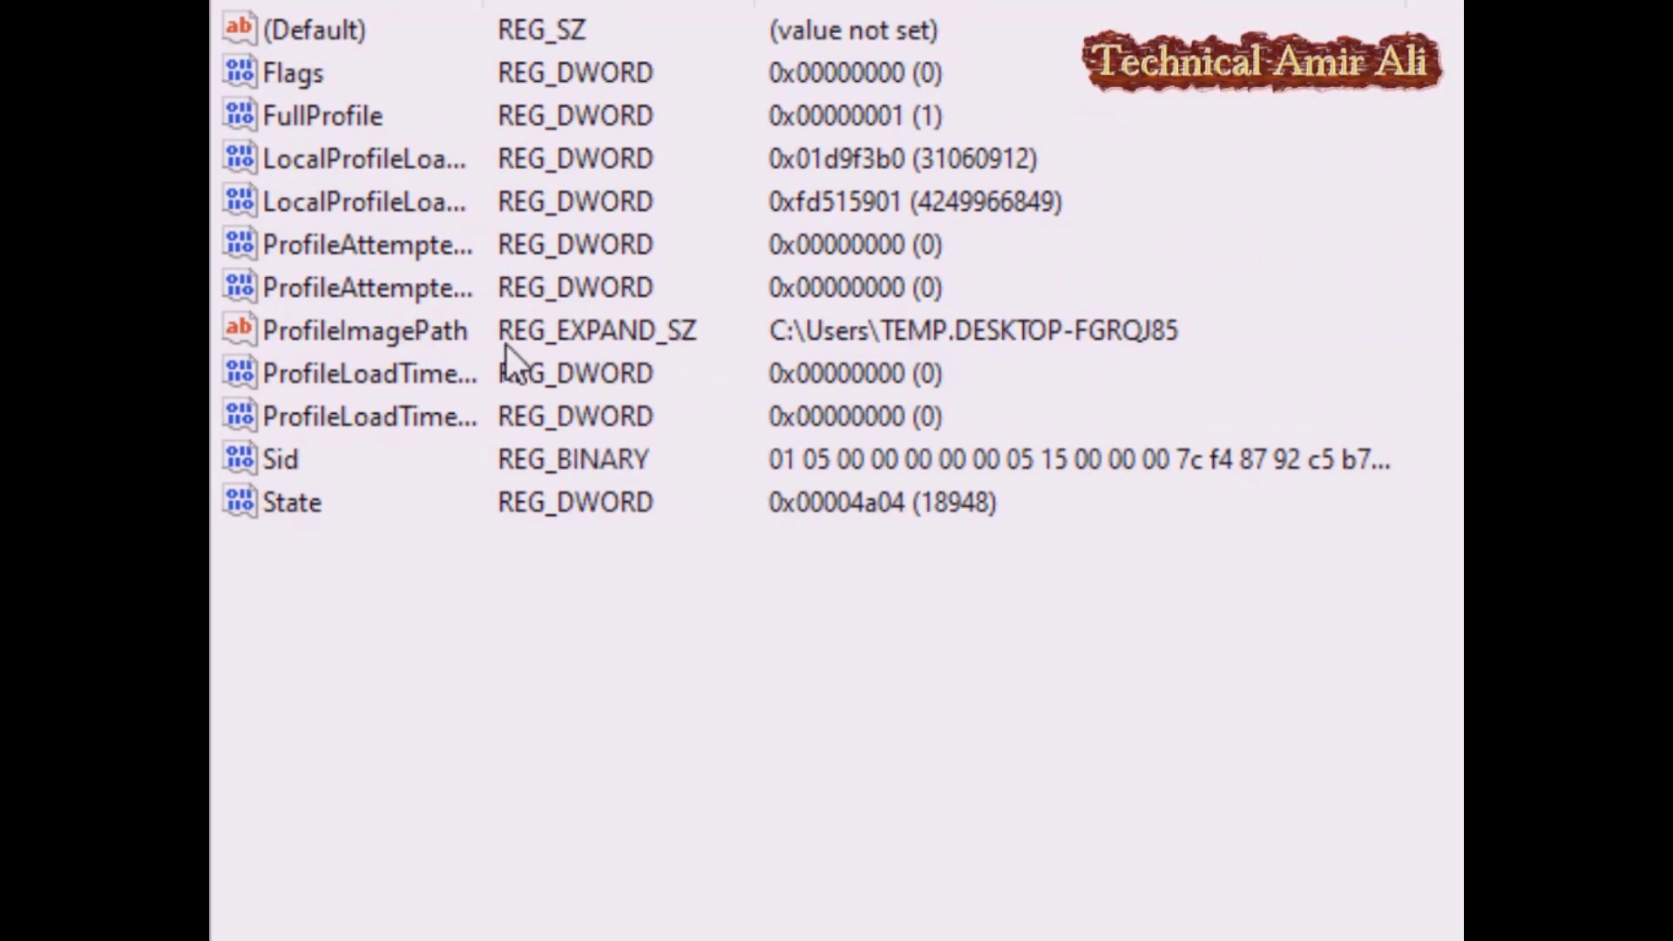
- Replace the ProfileImagePath data of the remaining S-1-5-21 subkey ending in 1001 with the copied original profile path
{"action": "double_click", "coordinate": [300, 330]}
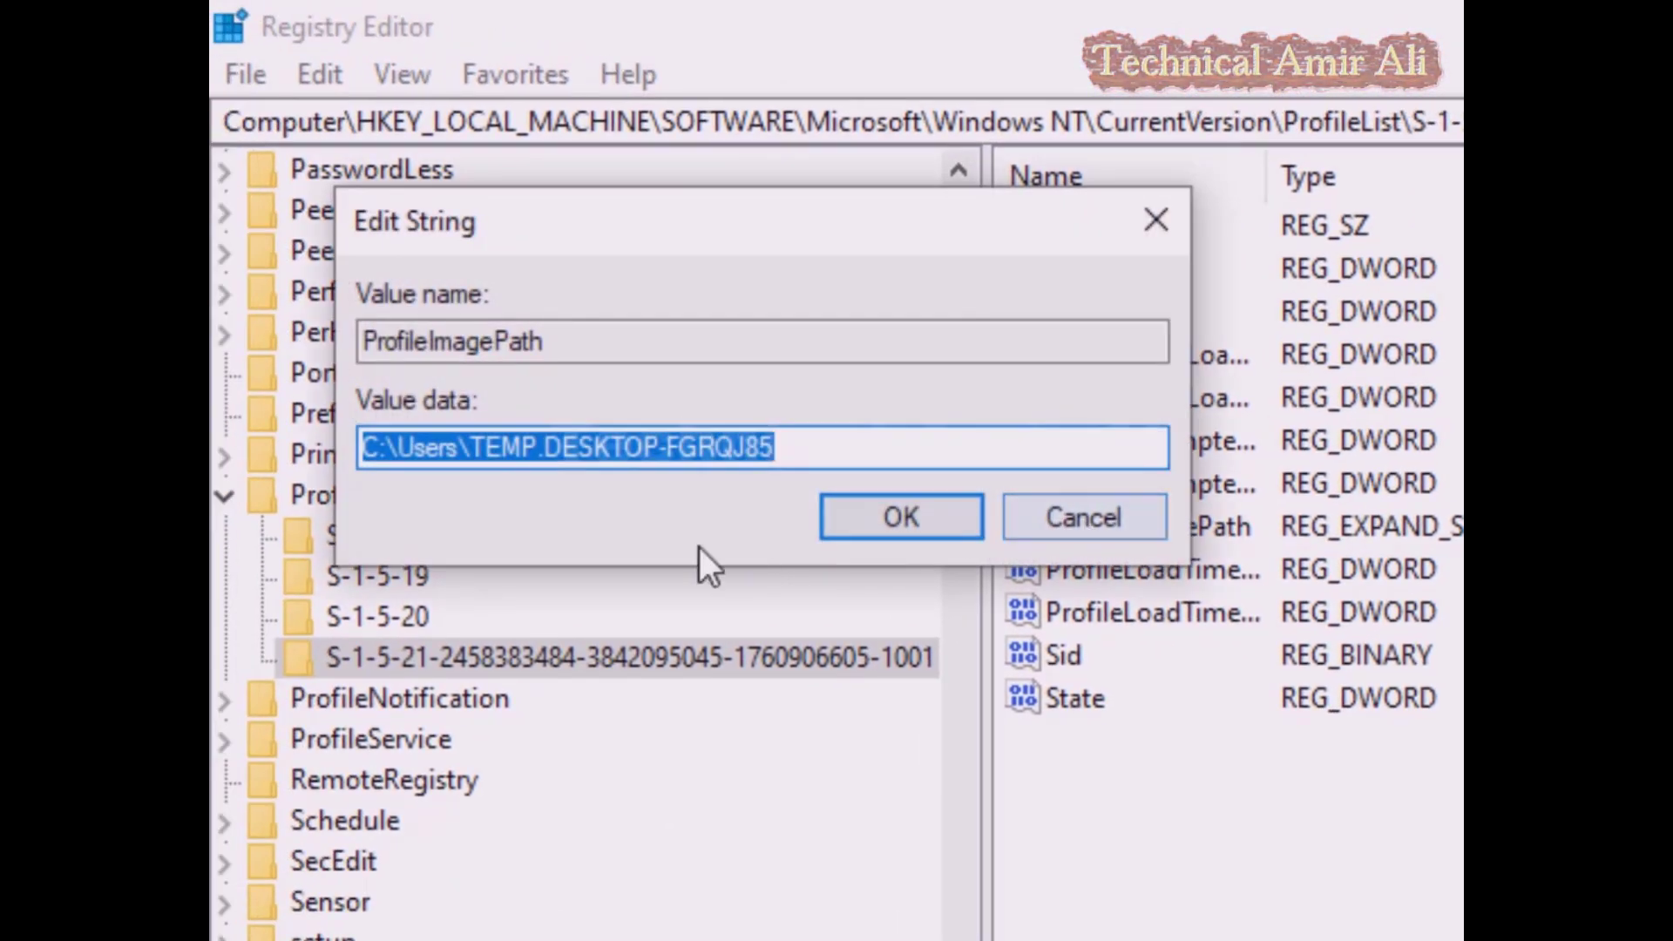
{"action": "right_click", "coordinate": [869, 445]}
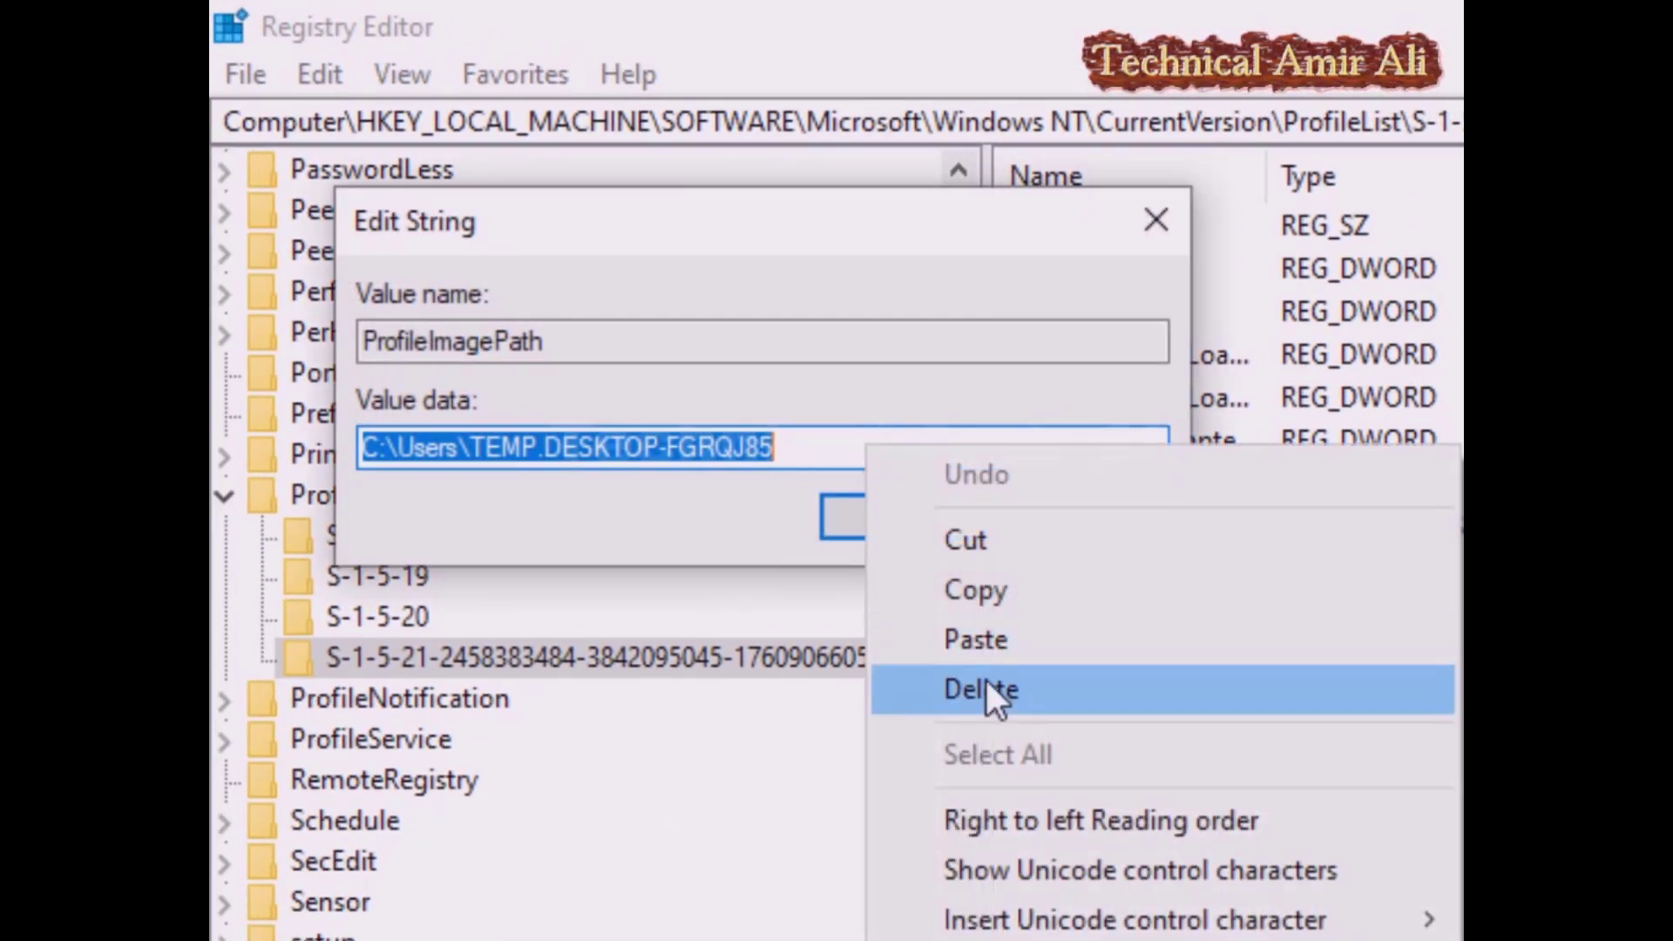
{"action": "left_click", "coordinate": [986, 647]}
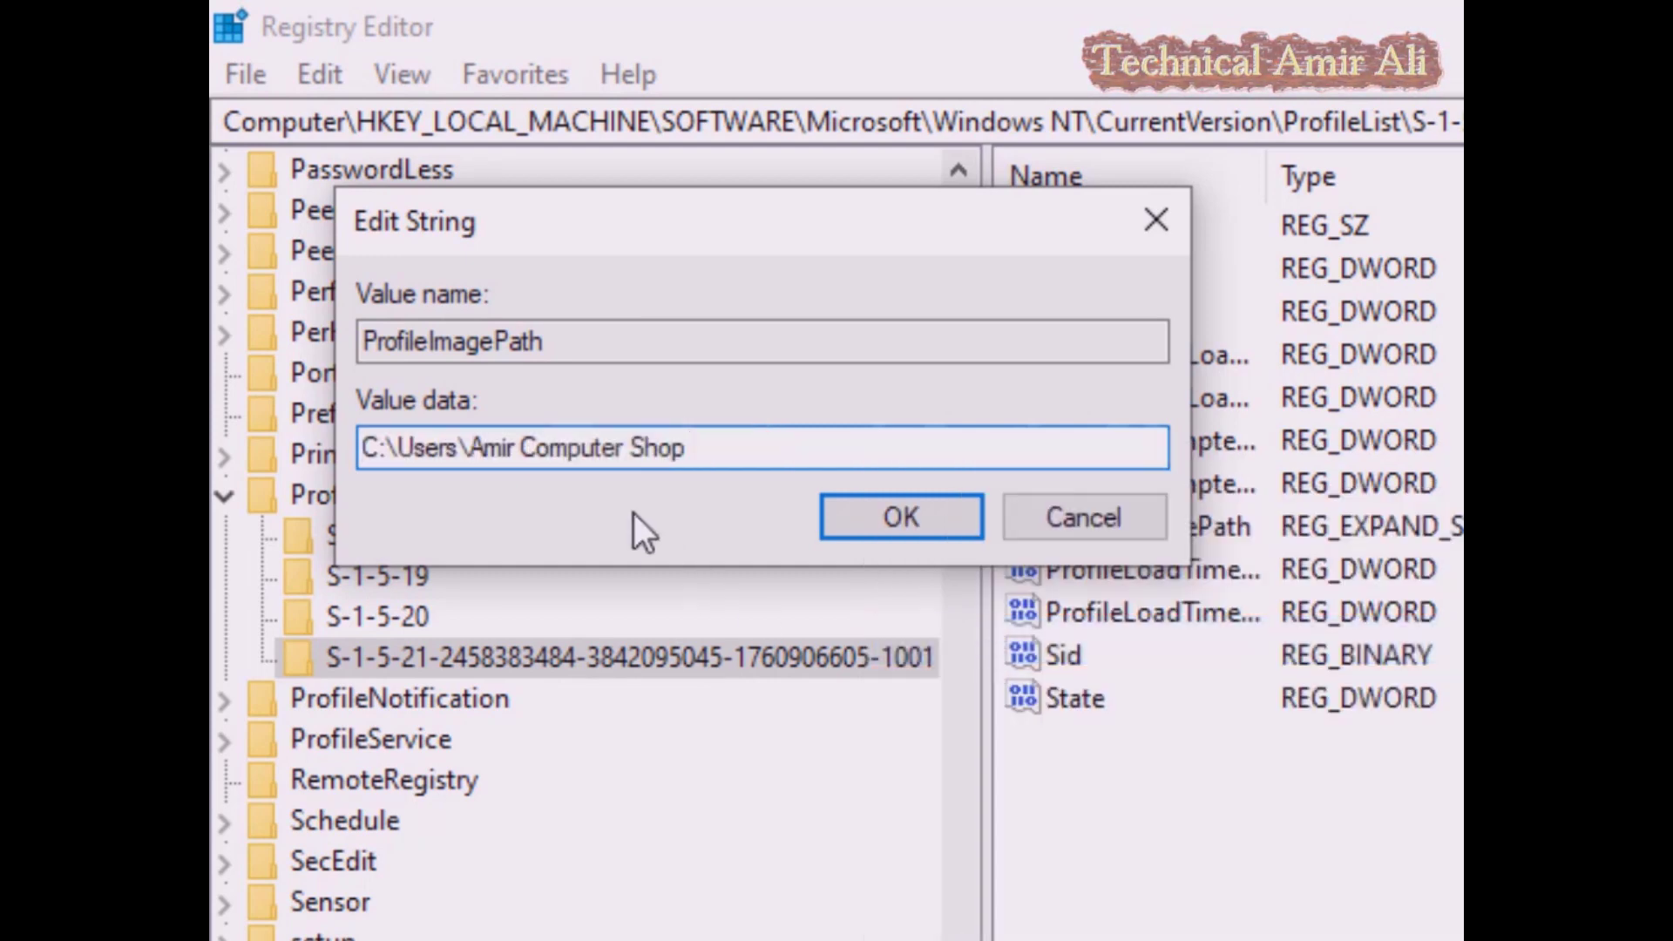
{"action": "left_click", "coordinate": [904, 516]}
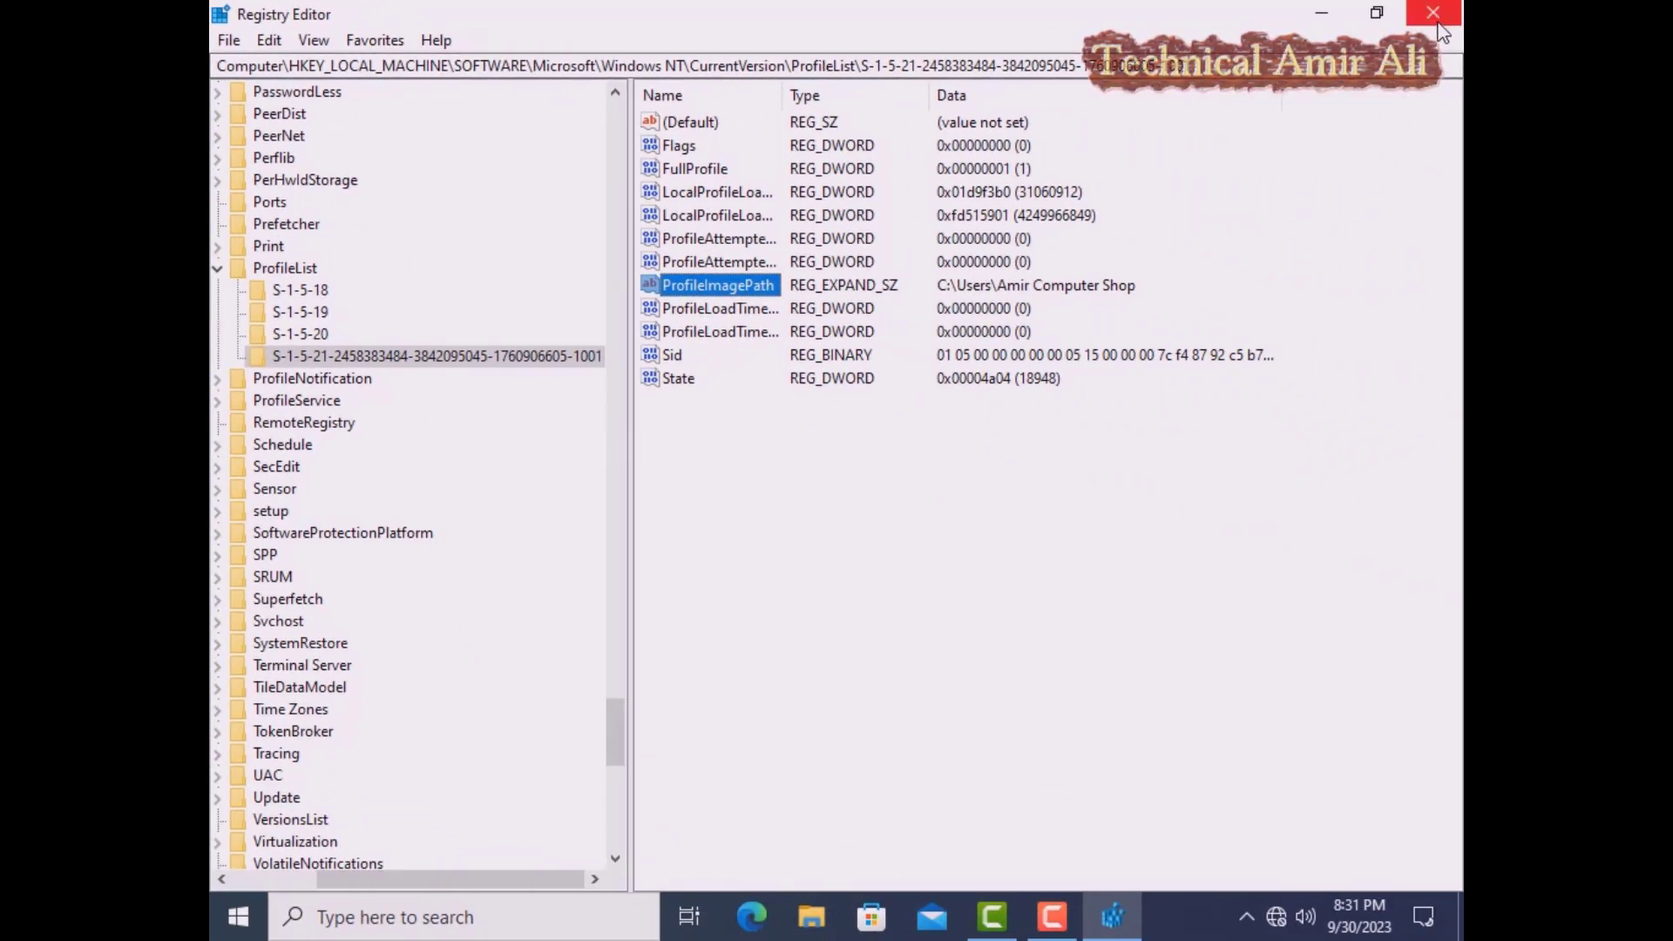
- Close Registry Editor and restart the computer
{"action": "left_click", "coordinate": [1434, 13]}
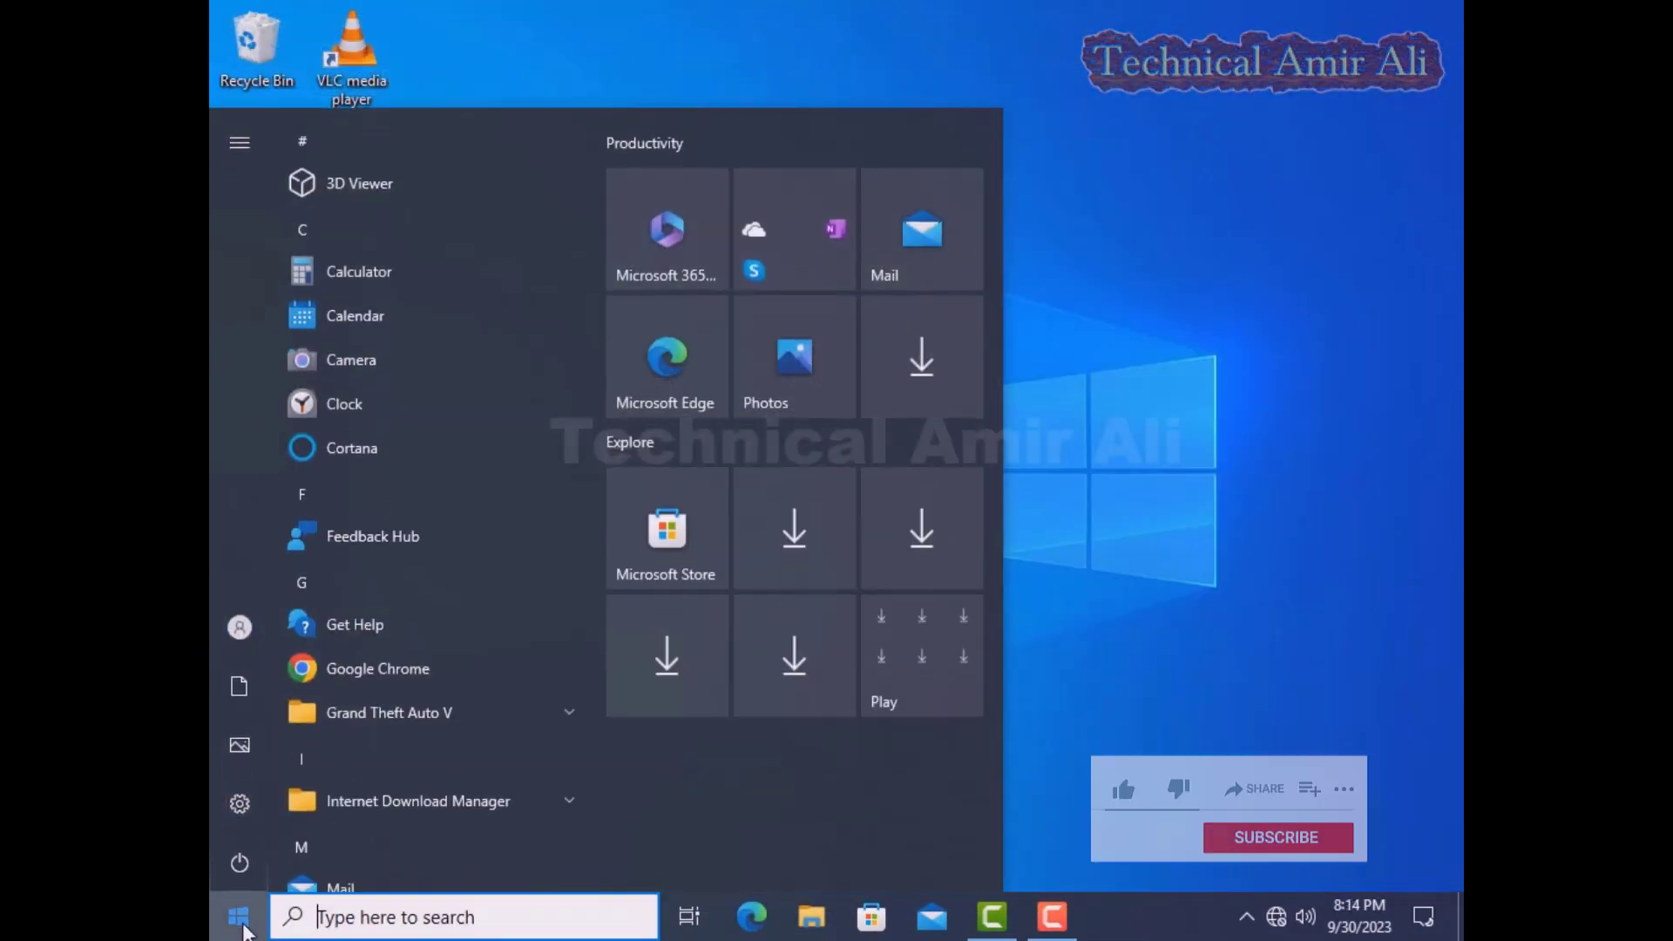
{"action": "left_click", "coordinate": [253, 870]}
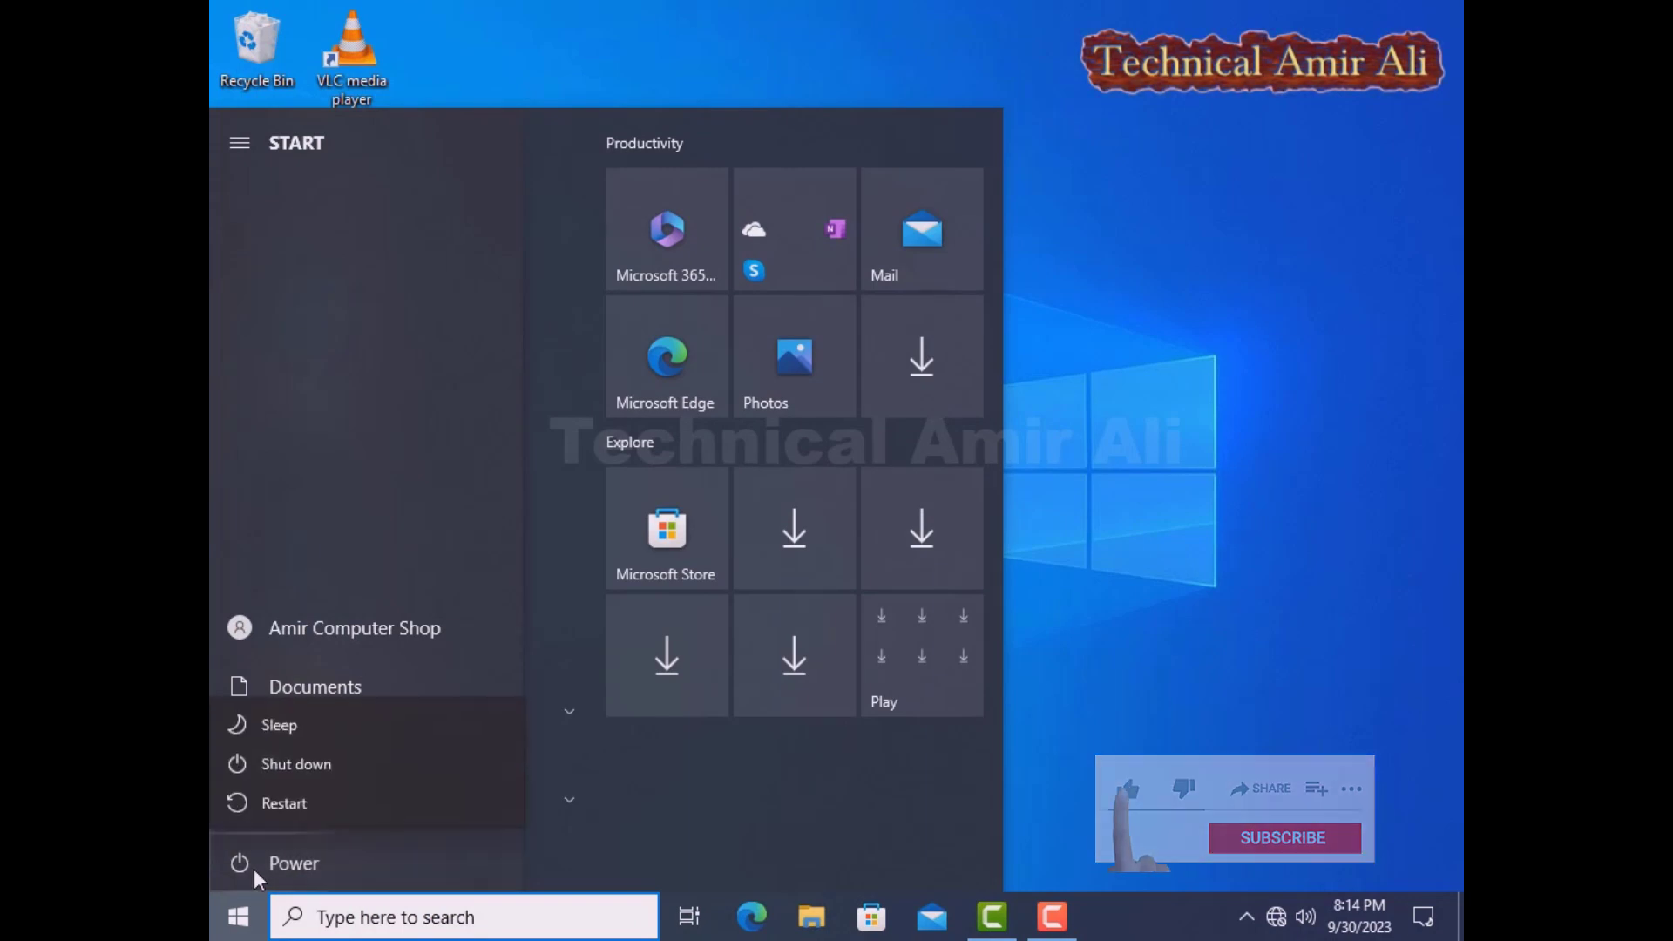
{"action": "left_click", "coordinate": [305, 797]}
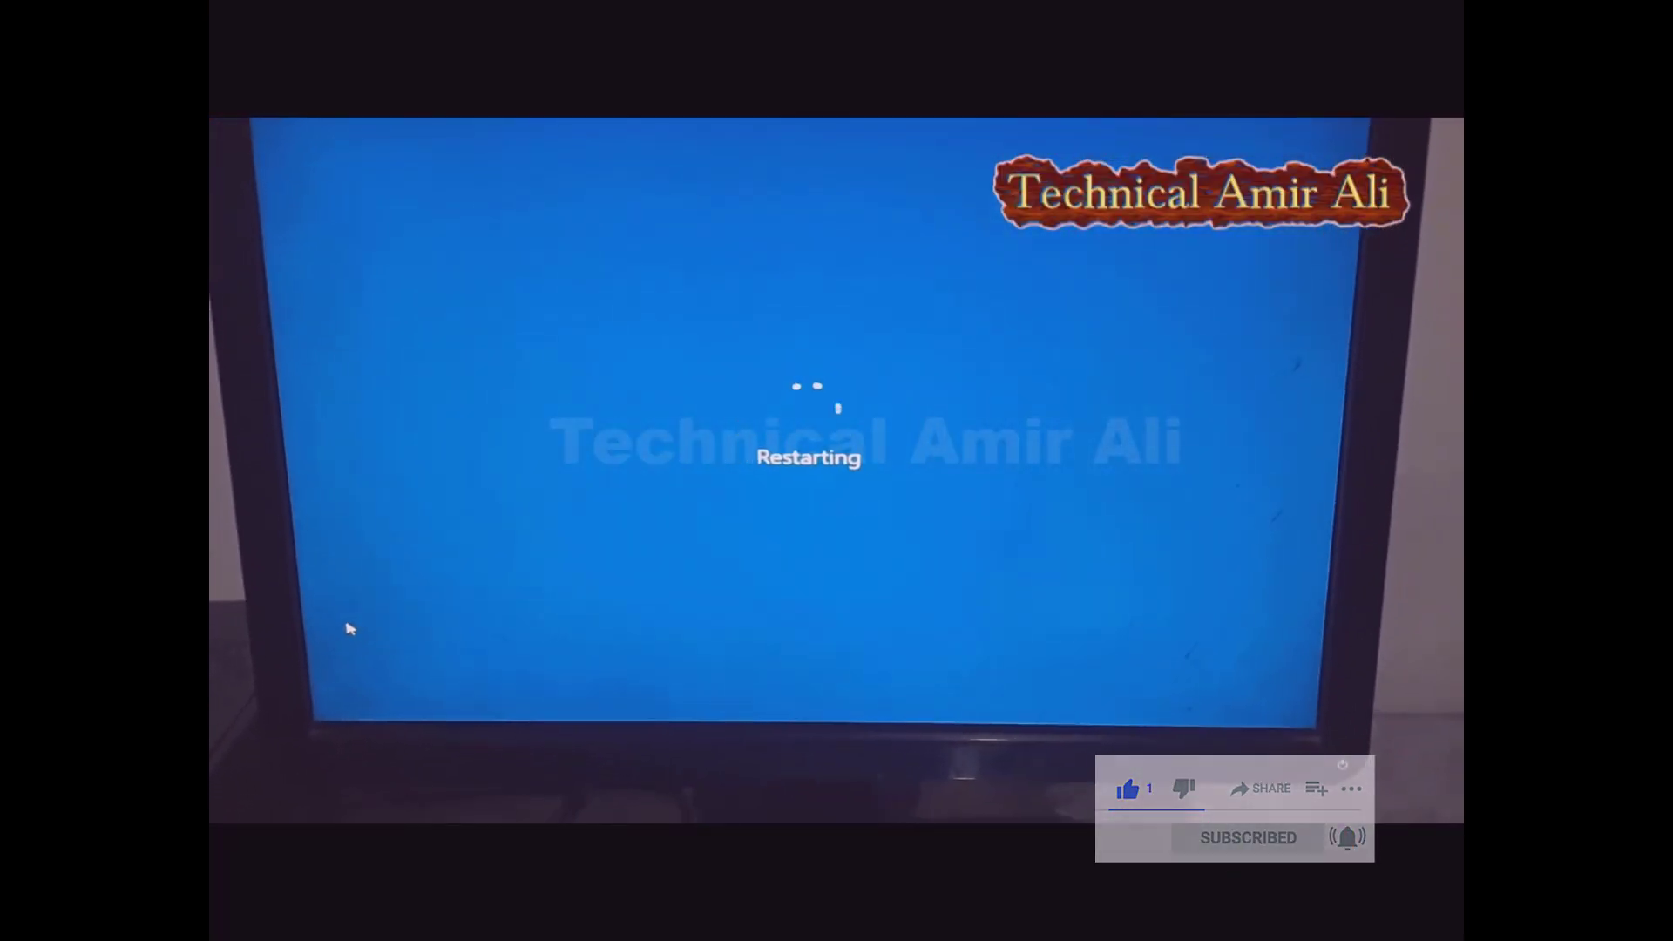